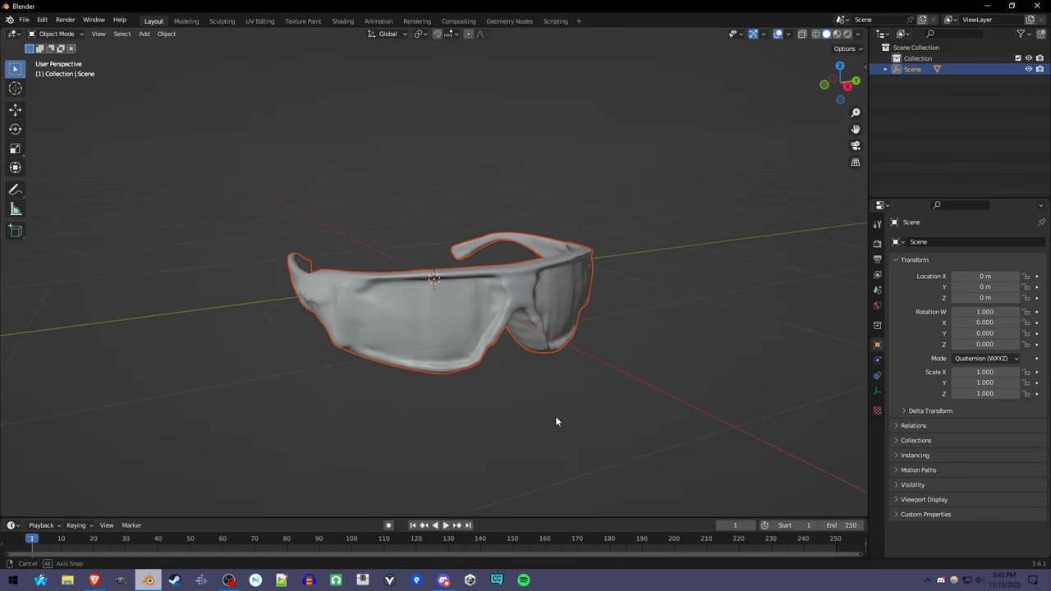
Step: Show scene statistics in the status bar and switch the viewport to Material Preview
{"action": "right_click", "coordinate": [924, 566]}
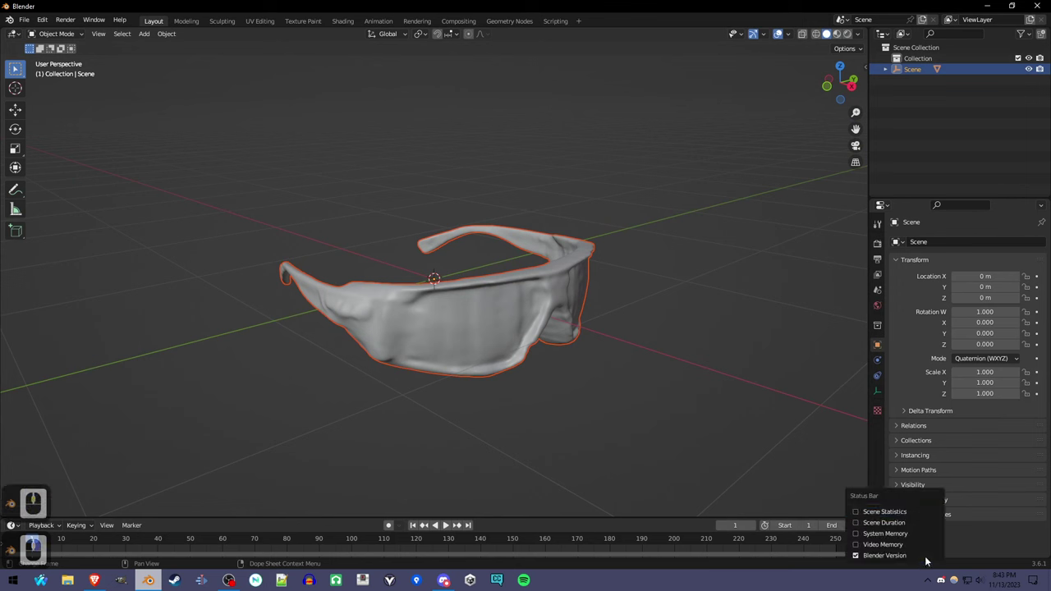
{"action": "left_click", "coordinate": [916, 513]}
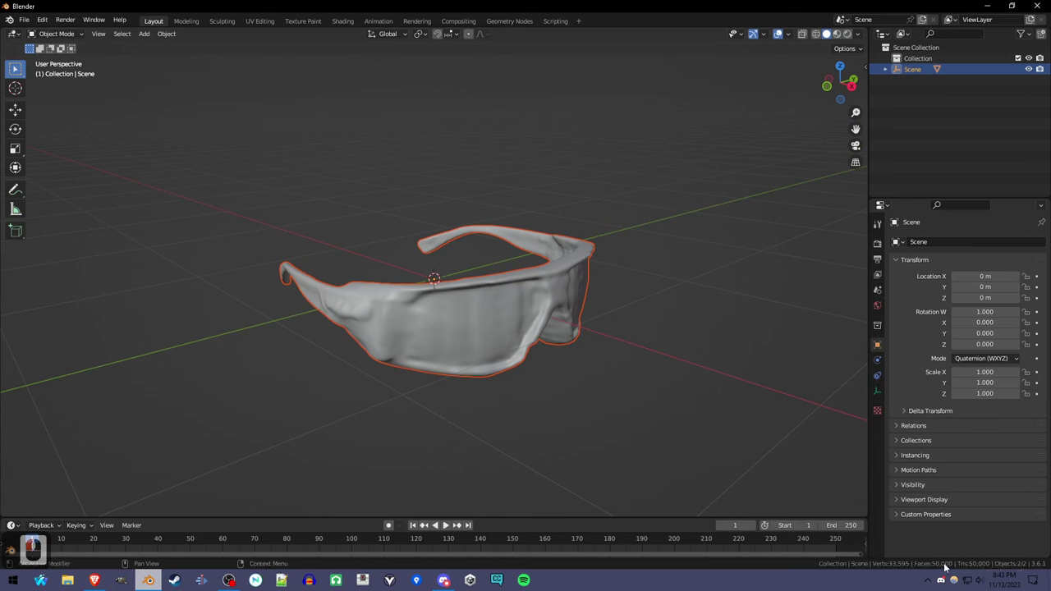
{"action": "left_click", "coordinate": [836, 34]}
{"action": "middle_click_drag", "start_coordinate": [556, 308], "coordinate": [536, 301]}
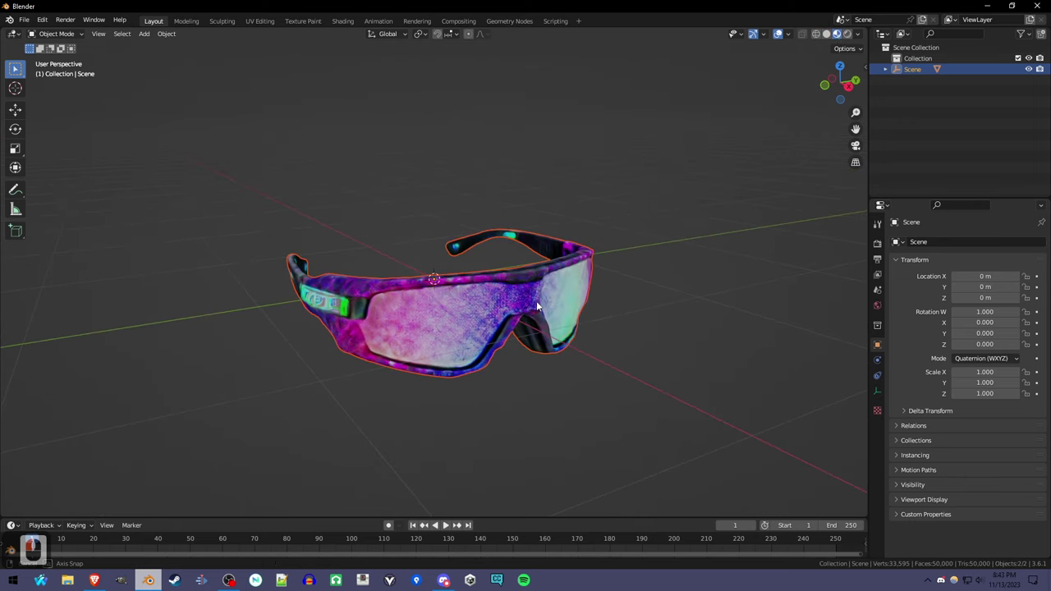
Step: Select the glasses and expand Remesh in Object Data properties, showing 0.1 m voxel size
{"action": "left_click", "coordinate": [554, 295]}
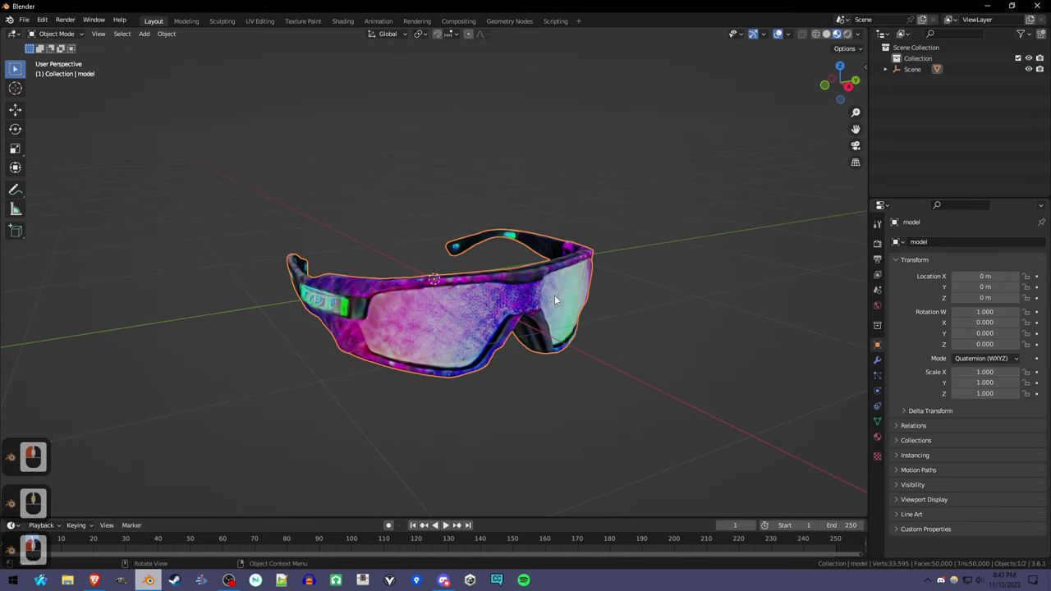
{"action": "left_click", "coordinate": [877, 422]}
{"action": "left_click", "coordinate": [930, 497]}
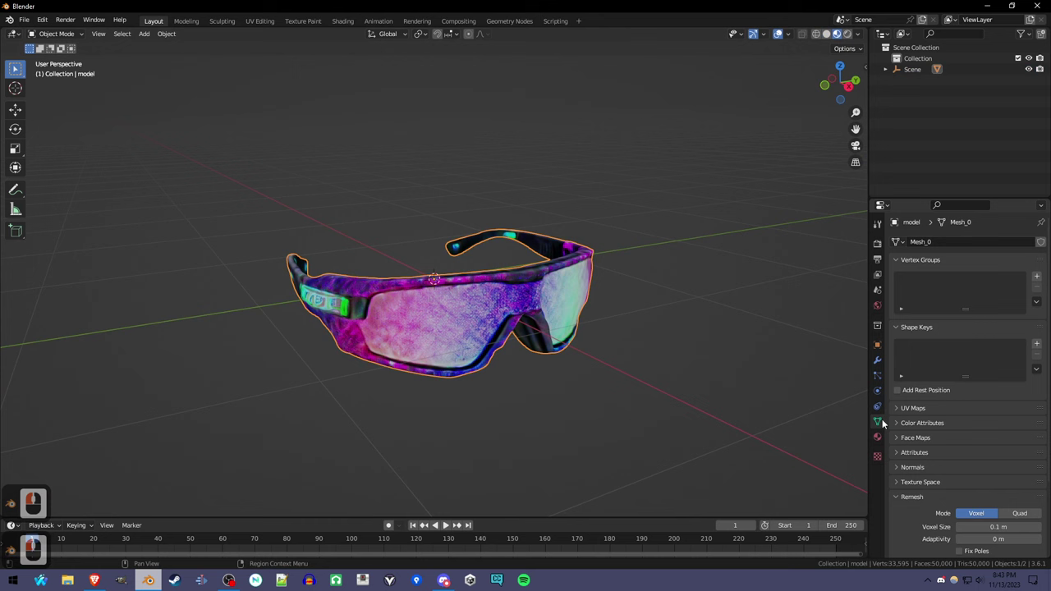
{"action": "scroll", "coordinate": [993, 460], "scroll_direction": "down", "scroll_amount": 3}
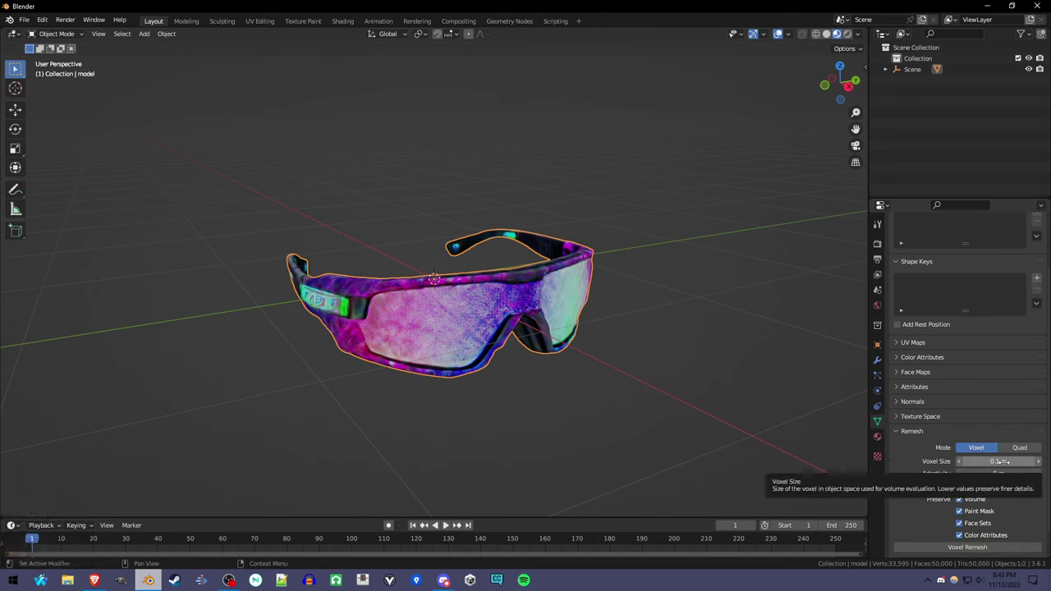
{"action": "right_click", "coordinate": [570, 296]}
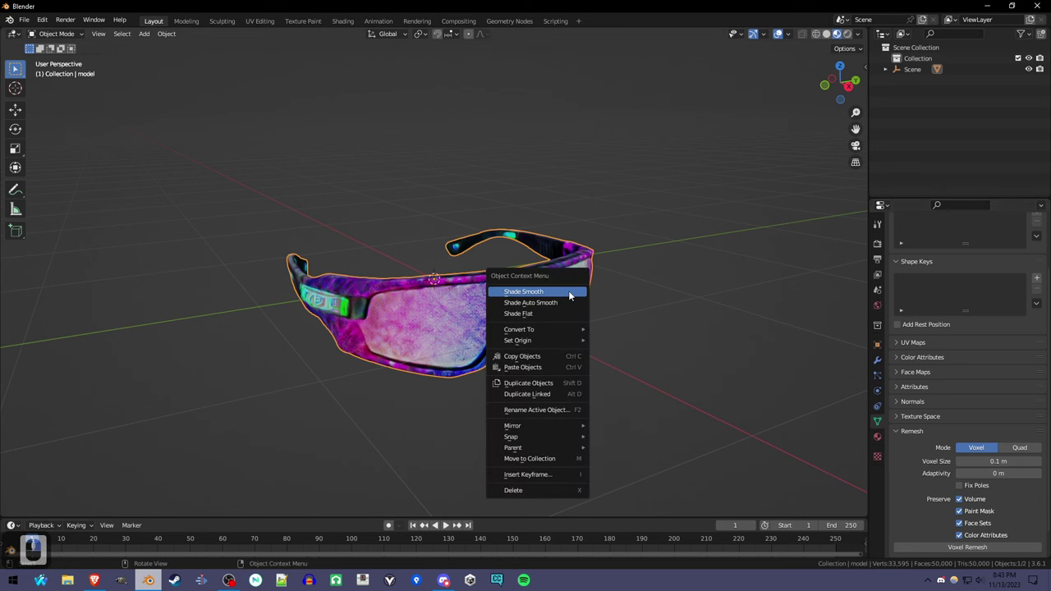
Step: Duplicate the glasses in place as model.001 and hide the original model in the Outliner
{"action": "left_click", "coordinate": [166, 33]}
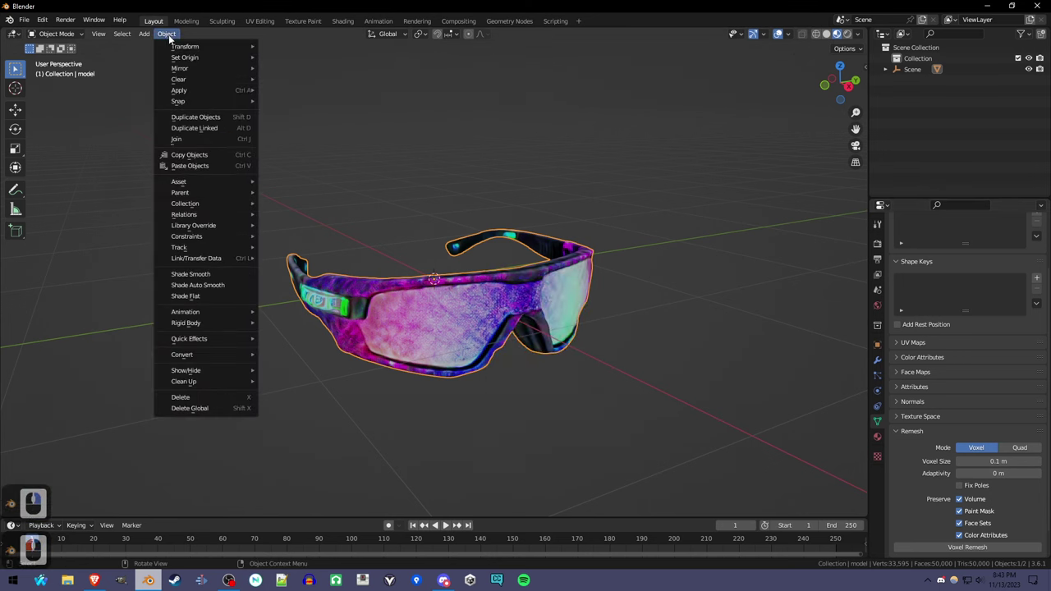
{"action": "left_click", "coordinate": [205, 116]}
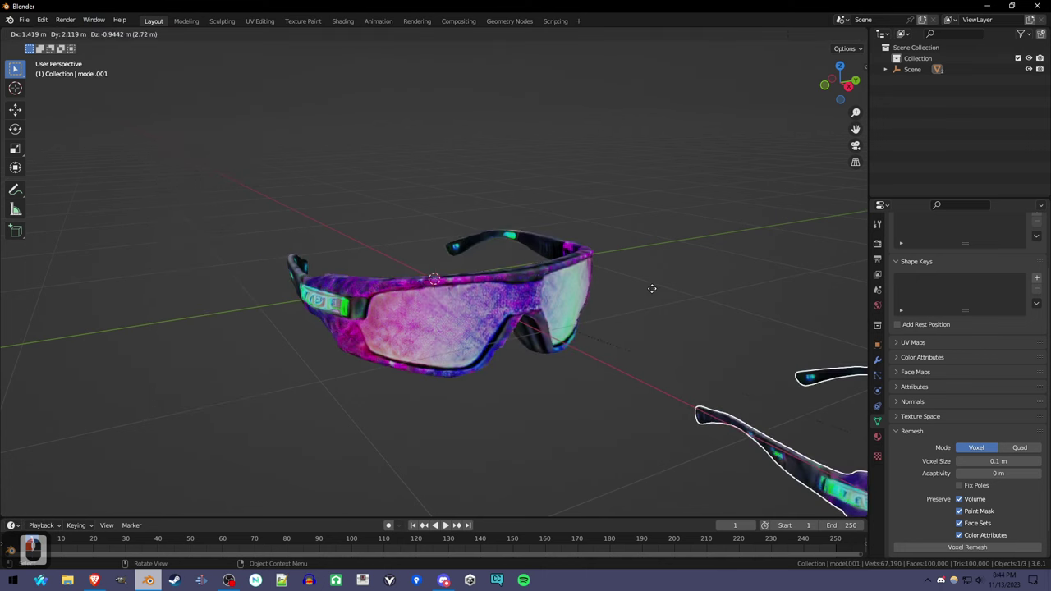
{"action": "right_click", "coordinate": [287, 138]}
{"action": "middle_click_drag", "start_coordinate": [558, 337], "coordinate": [564, 336]}
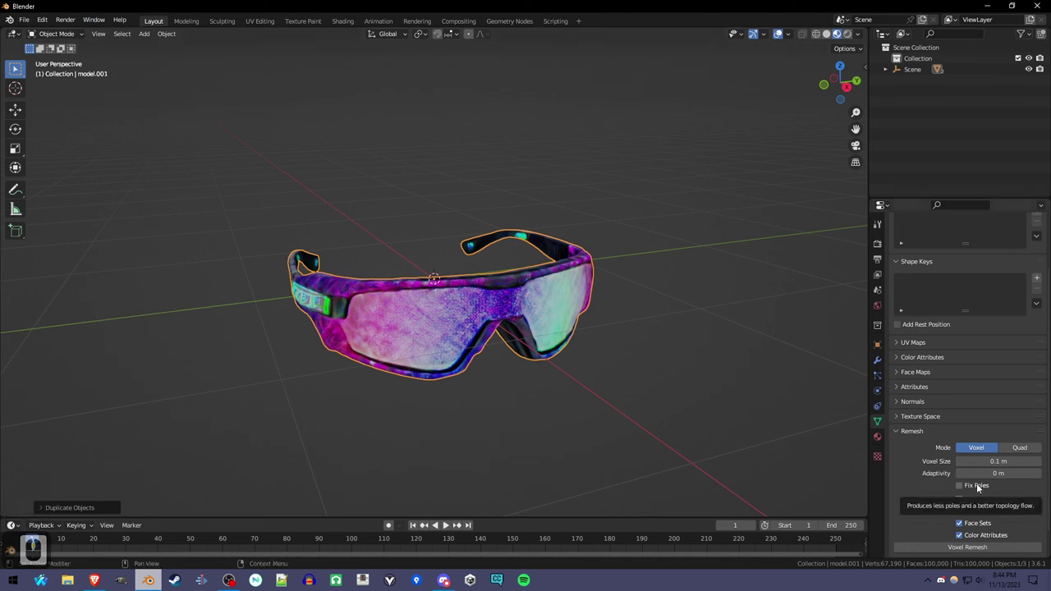
{"action": "left_click", "coordinate": [885, 69]}
{"action": "left_click", "coordinate": [1029, 79]}
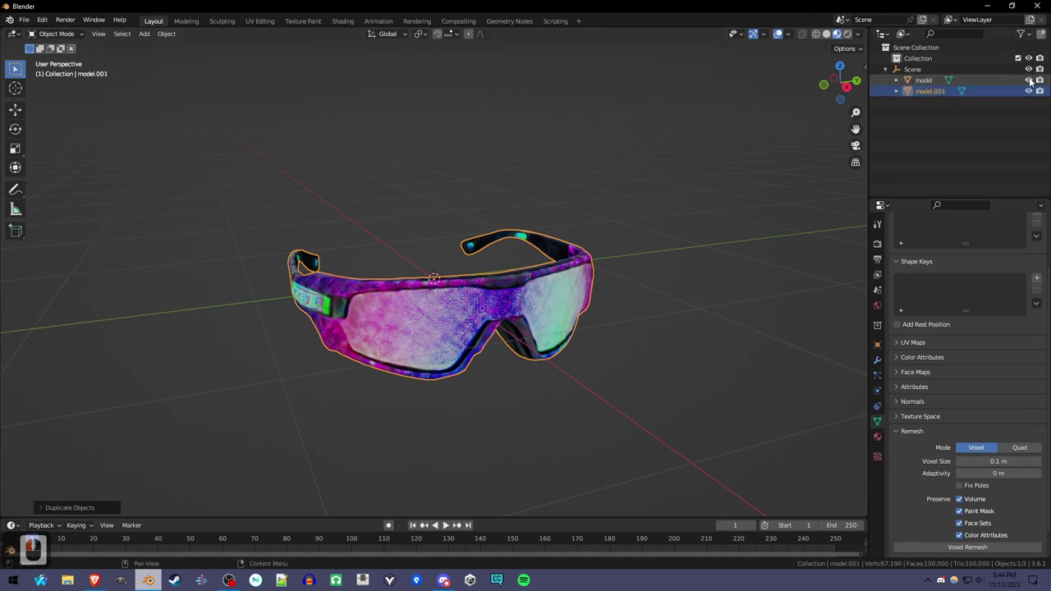
Step: Try a voxel remesh on the copy, then undo it to restore the textured glasses
{"action": "left_click", "coordinate": [967, 547]}
{"action": "middle_click_drag", "start_coordinate": [524, 366], "coordinate": [563, 370]}
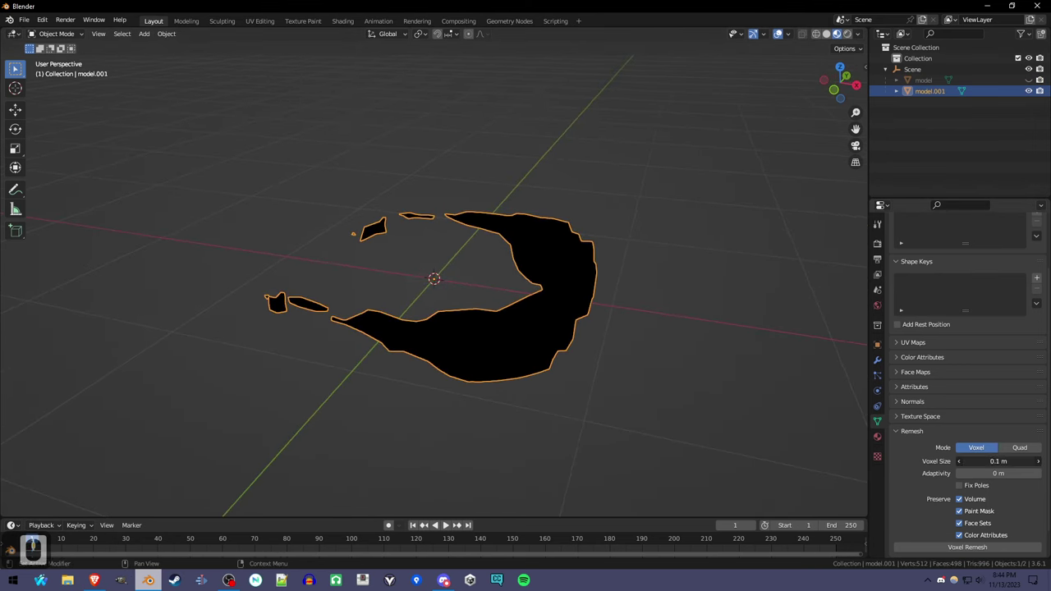
{"action": "left_click_drag", "start_coordinate": [997, 460], "coordinate": [985, 461]}
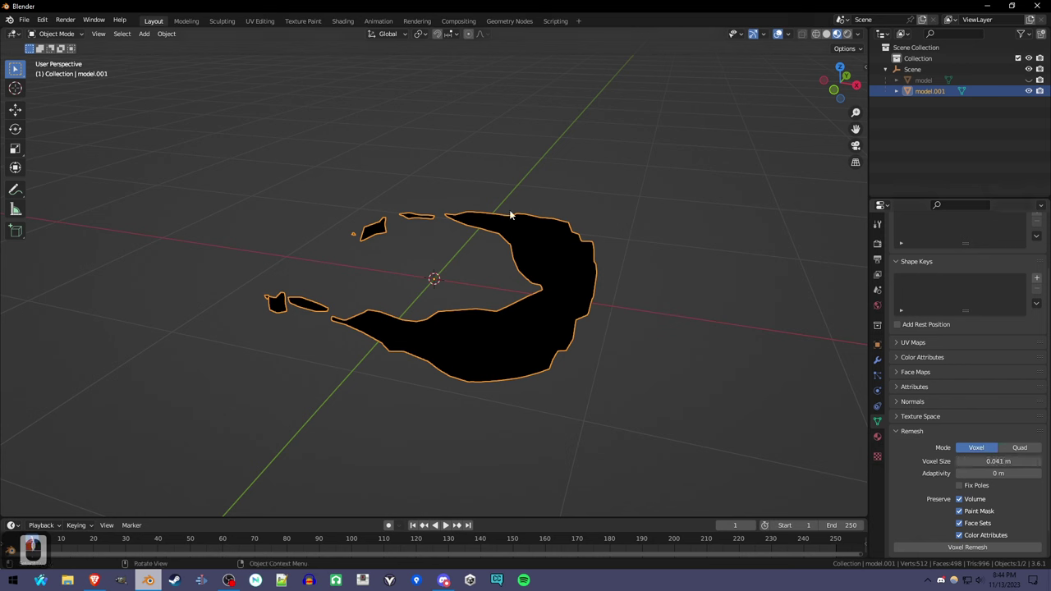
{"action": "left_click", "coordinate": [42, 20]}
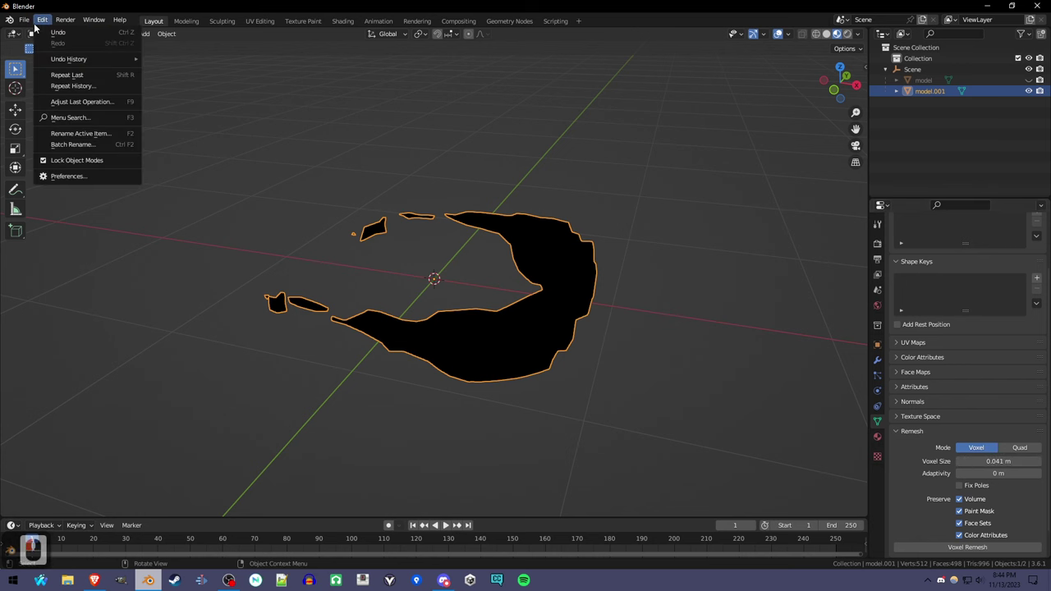
{"action": "left_click", "coordinate": [48, 34]}
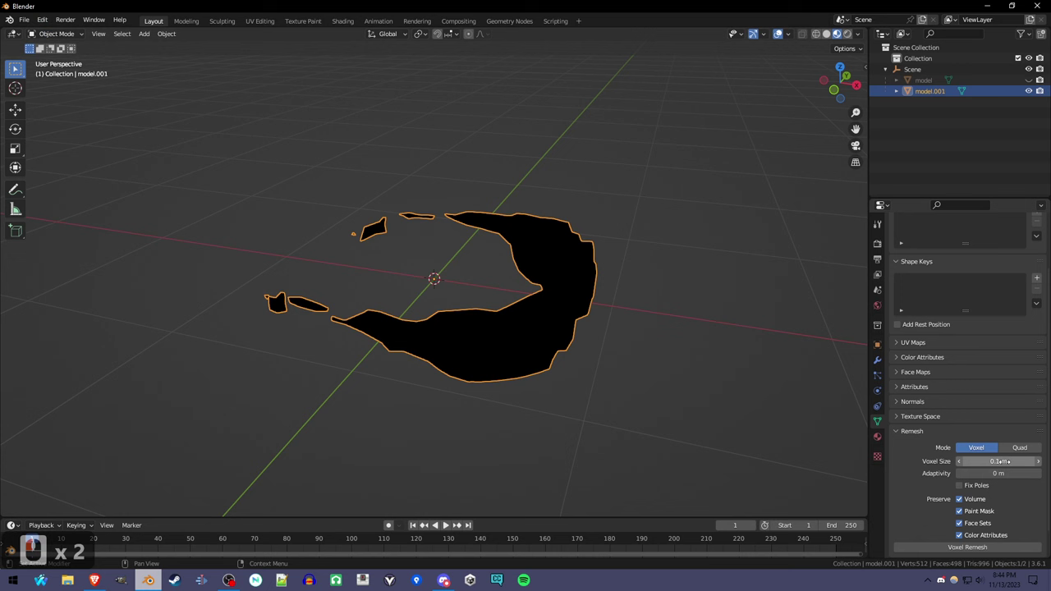
{"action": "left_click", "coordinate": [30, 21]}
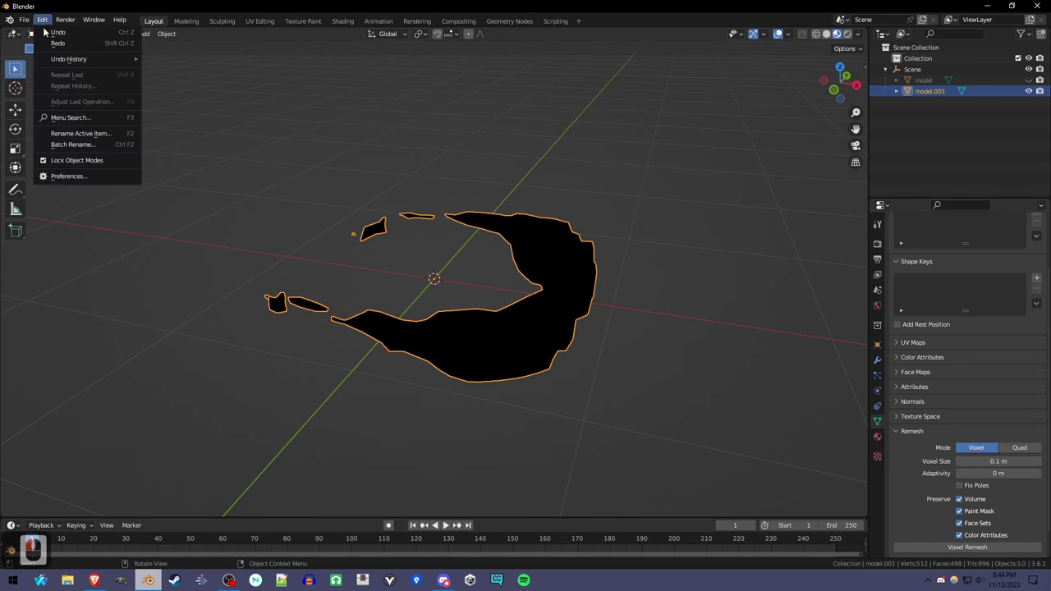
{"action": "left_click", "coordinate": [48, 33]}
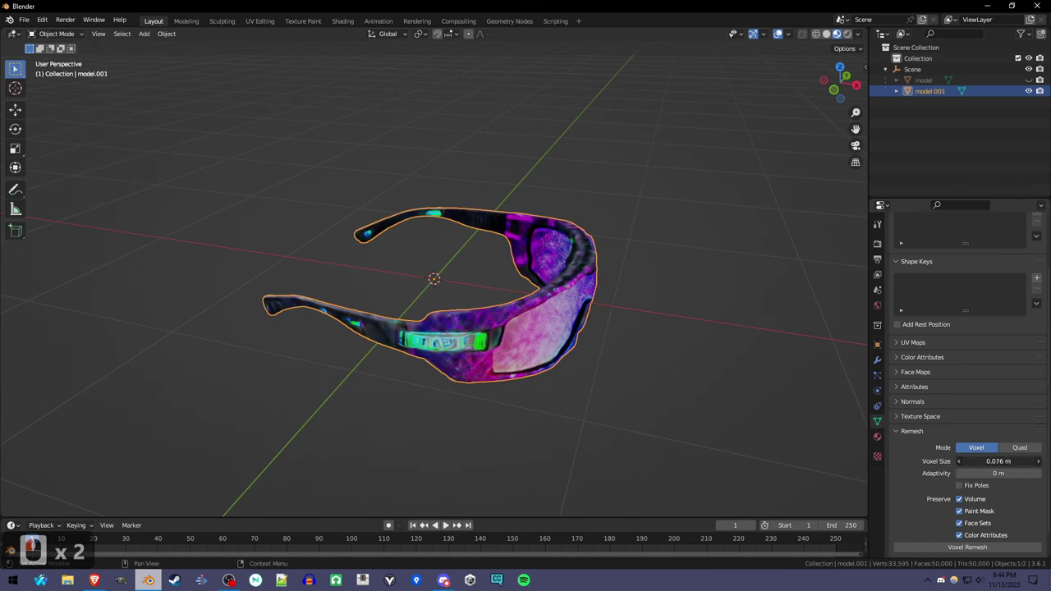
Step: Remesh again at 0.052 m voxel size with Fix Poles on, viewed in Solid shading
{"action": "mouse_move", "coordinate": [998, 460]}
{"action": "left_mouse_down"}
{"action": "mouse_move", "coordinate": [977, 461]}
{"action": "mouse_move", "coordinate": [1003, 460]}
{"action": "left_mouse_up"}
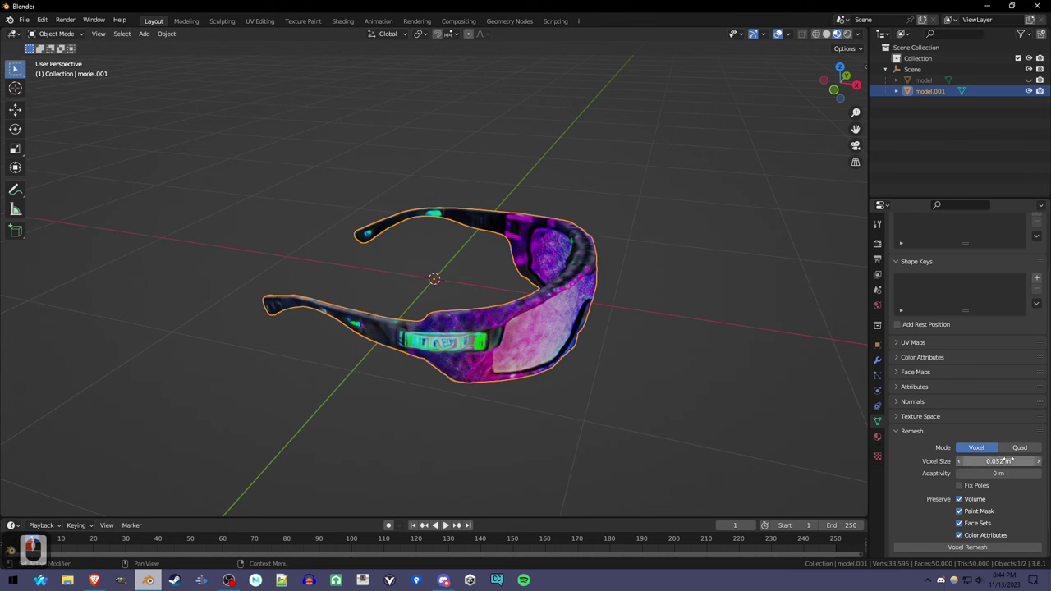
{"action": "left_click", "coordinate": [980, 486]}
{"action": "left_click", "coordinate": [989, 550]}
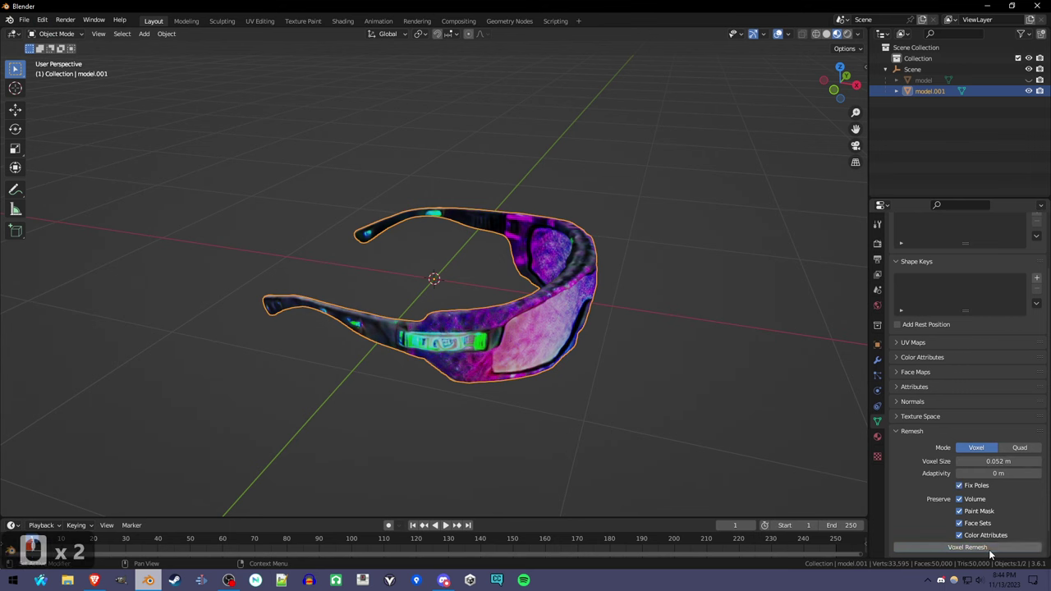
{"action": "middle_click_drag", "start_coordinate": [690, 394], "coordinate": [582, 395]}
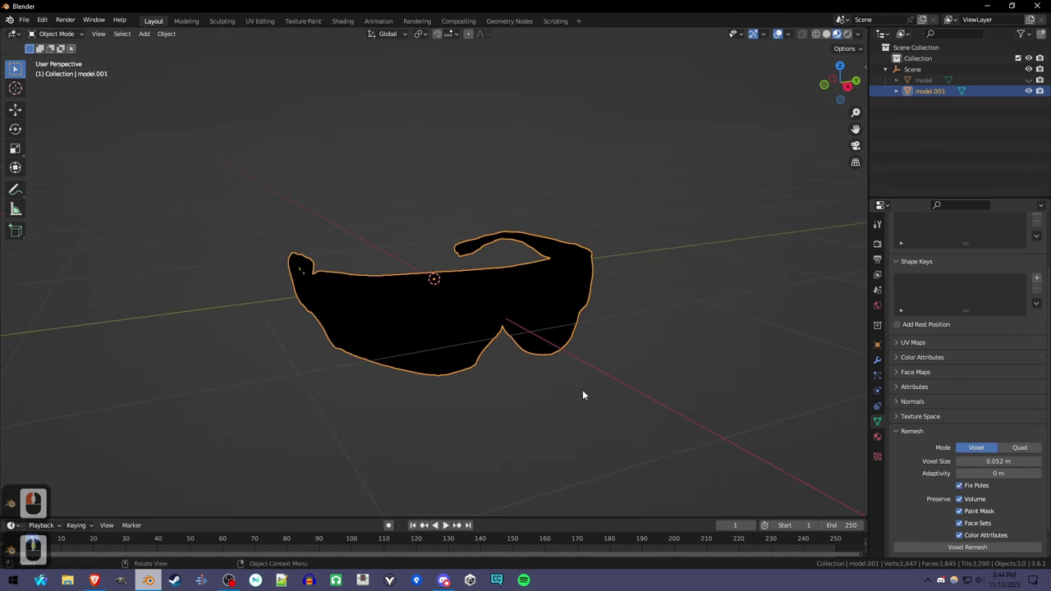
{"action": "left_click", "coordinate": [826, 33]}
{"action": "middle_click_drag", "start_coordinate": [524, 299], "coordinate": [540, 315]}
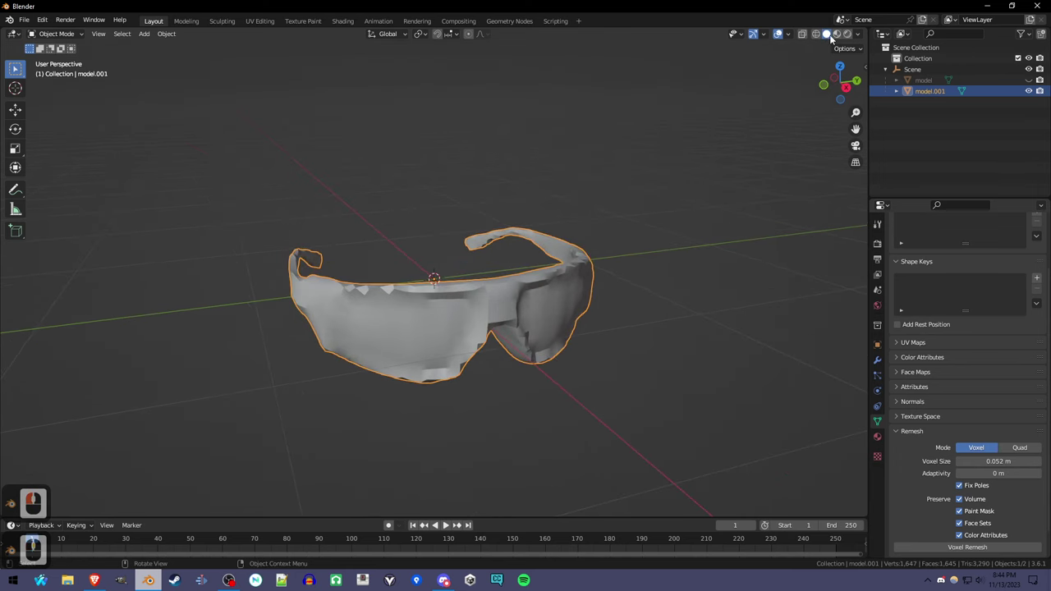
Step: Unhide the original model and delete the Scene collection, keeping its objects
{"action": "left_click", "coordinate": [1029, 82]}
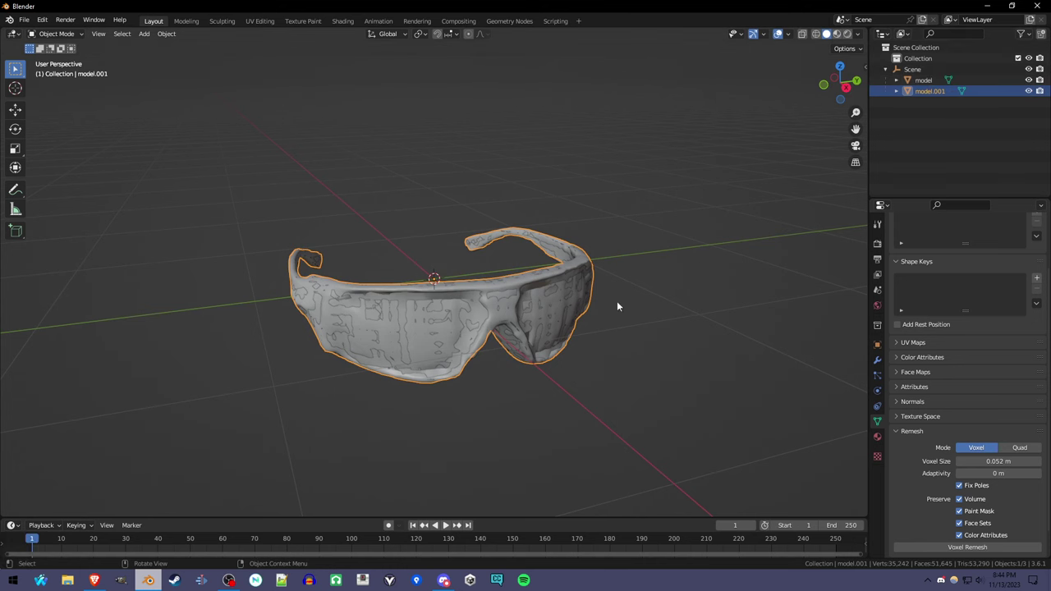
{"action": "middle_click_drag", "start_coordinate": [616, 300], "coordinate": [540, 323]}
{"action": "right_click", "coordinate": [918, 72]}
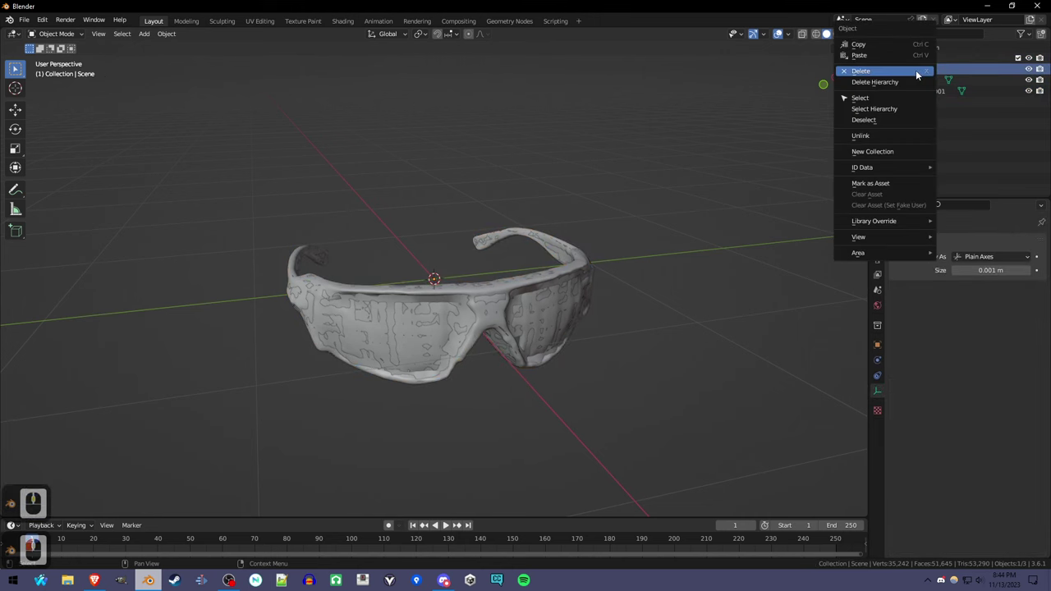
{"action": "left_click", "coordinate": [915, 69]}
Step: Rename model.001 to 'lp' and the original model to 'hp'
{"action": "left_click", "coordinate": [918, 80]}
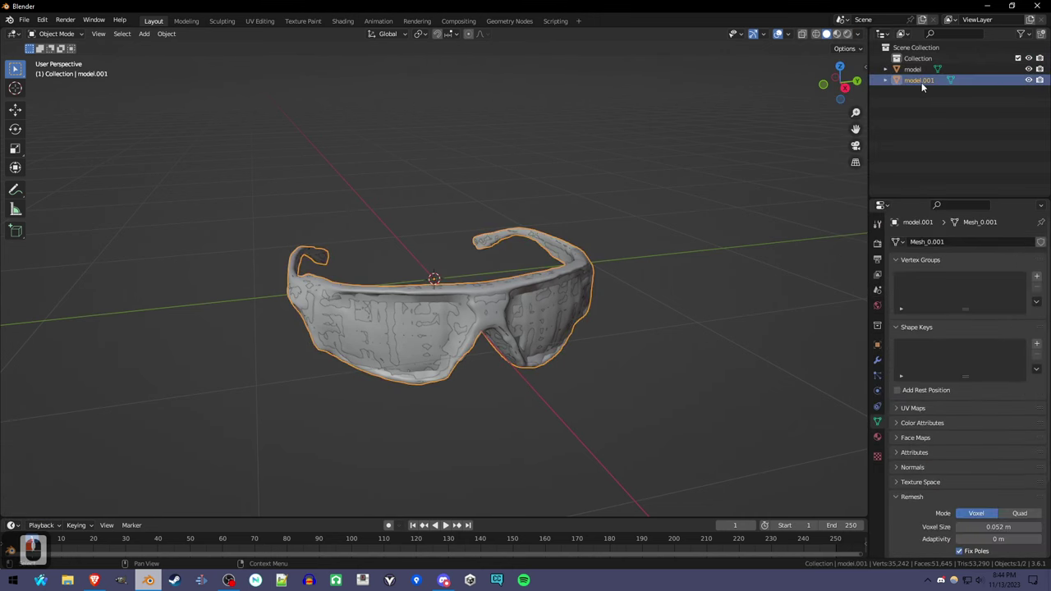
{"action": "double_click", "coordinate": [922, 82]}
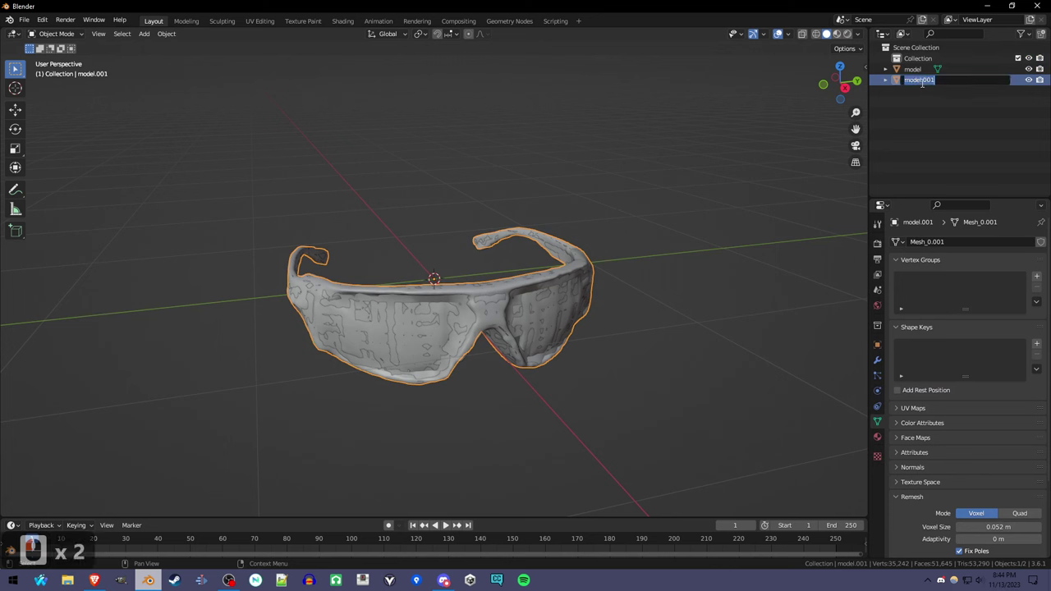
{"action": "type", "text": "lp"}
{"action": "key", "text": "Return"}
{"action": "double_click", "coordinate": [921, 82]}
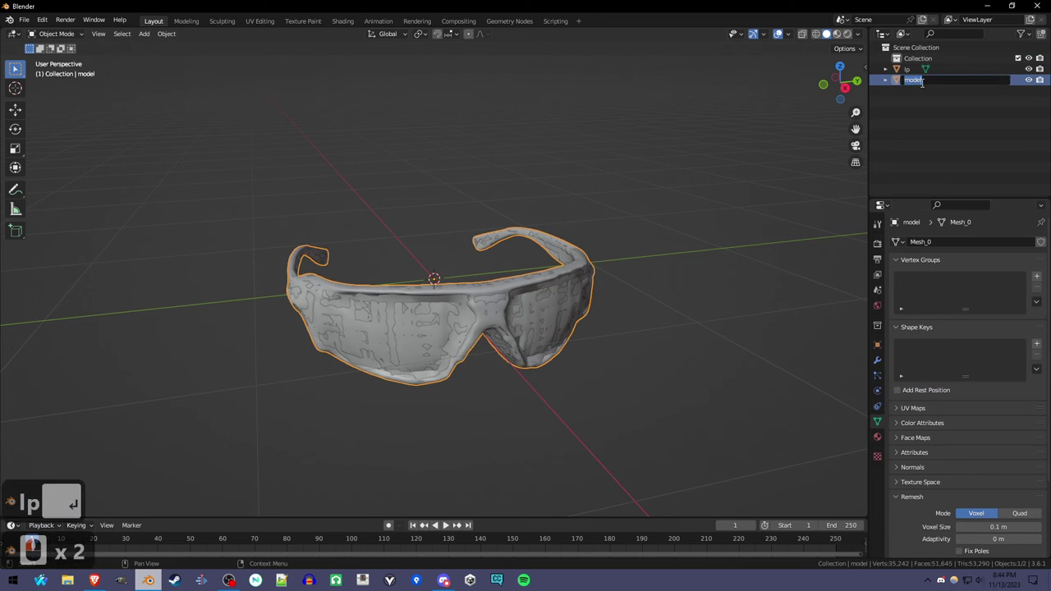
{"action": "type", "text": "hp"}
{"action": "key", "text": "Return"}
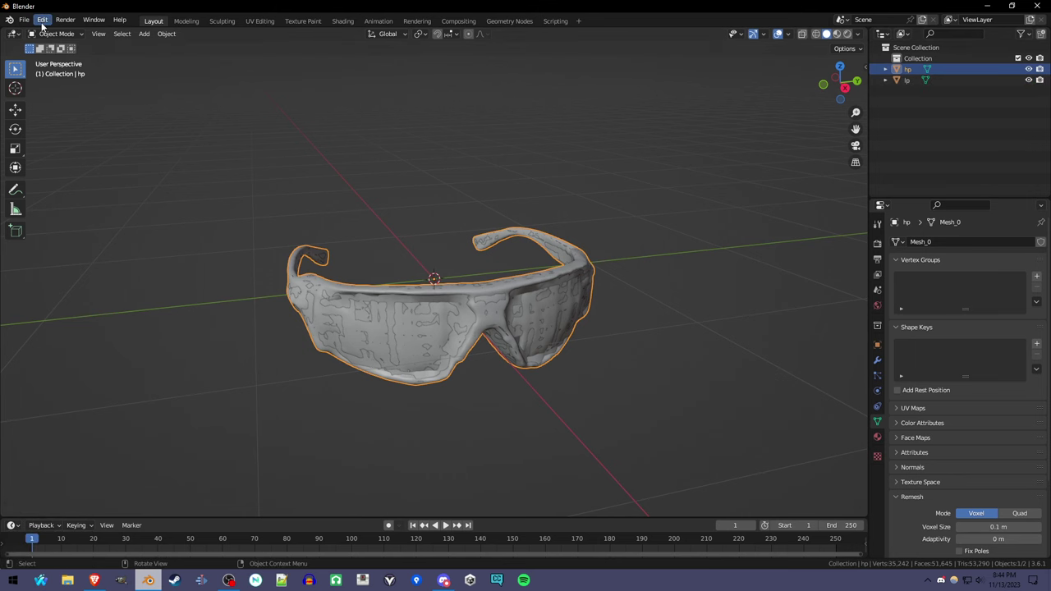
Step: Download TexTools_1_5.zip from the TexTools-Blender GitHub releases page
{"action": "left_click", "coordinate": [96, 581]}
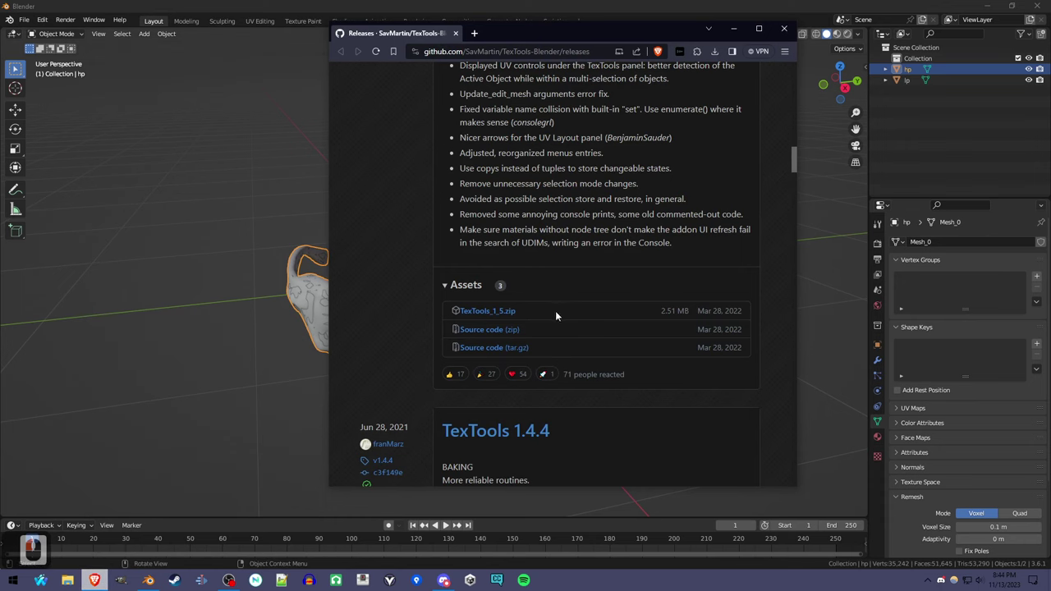
{"action": "scroll", "coordinate": [551, 253], "scroll_direction": "up", "scroll_amount": 11}
{"action": "scroll", "coordinate": [505, 320], "scroll_direction": "down", "scroll_amount": 11}
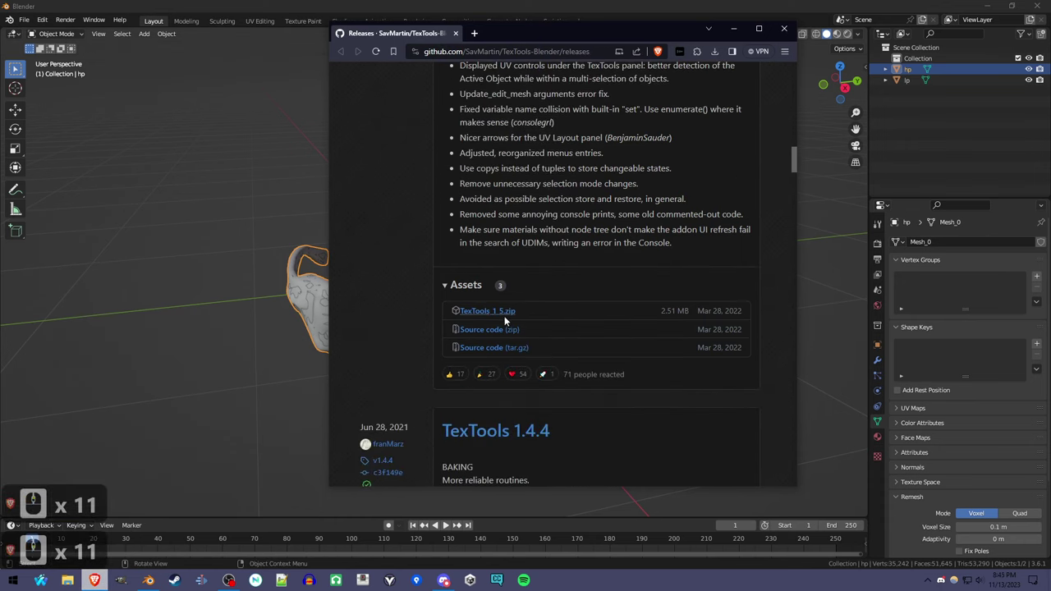
{"action": "left_click", "coordinate": [506, 320]}
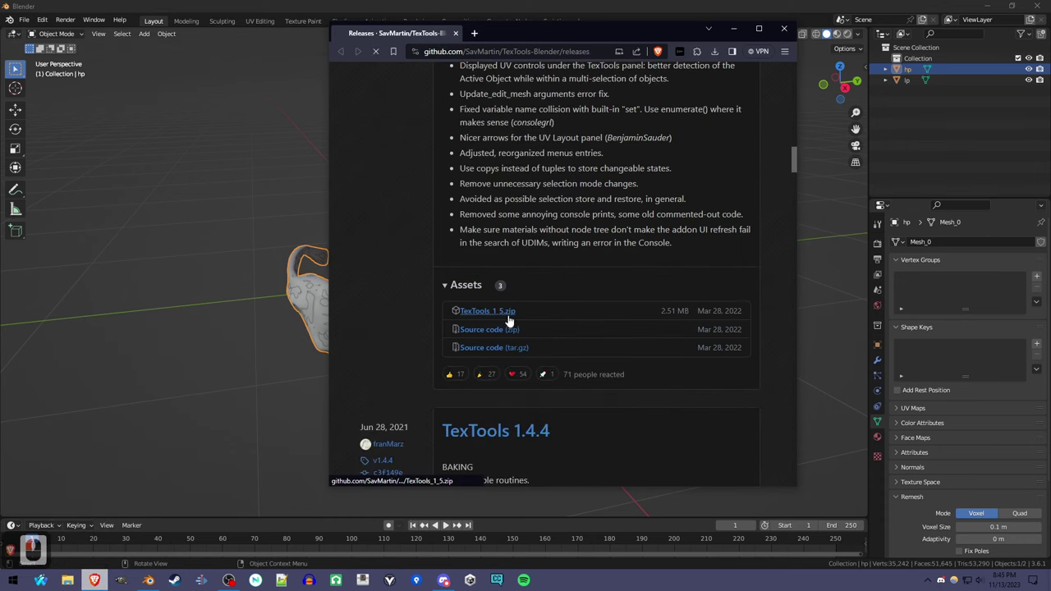
{"action": "key", "text": "Return"}
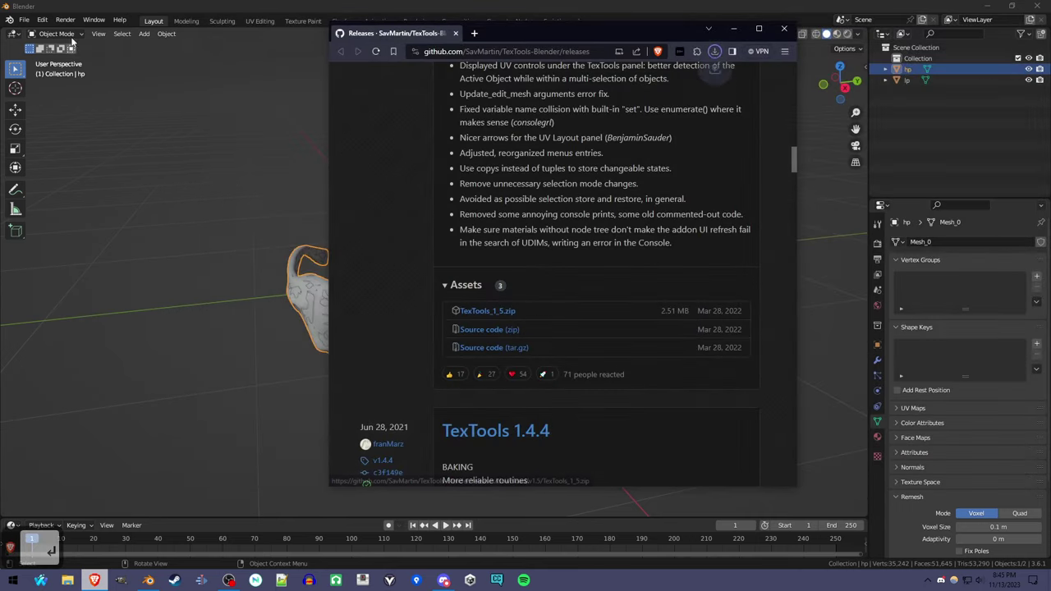
{"action": "left_click", "coordinate": [41, 20]}
Step: Install TexTools_1_5.zip from Downloads, enable UV: TexTools, and close Preferences
{"action": "left_click", "coordinate": [108, 177]}
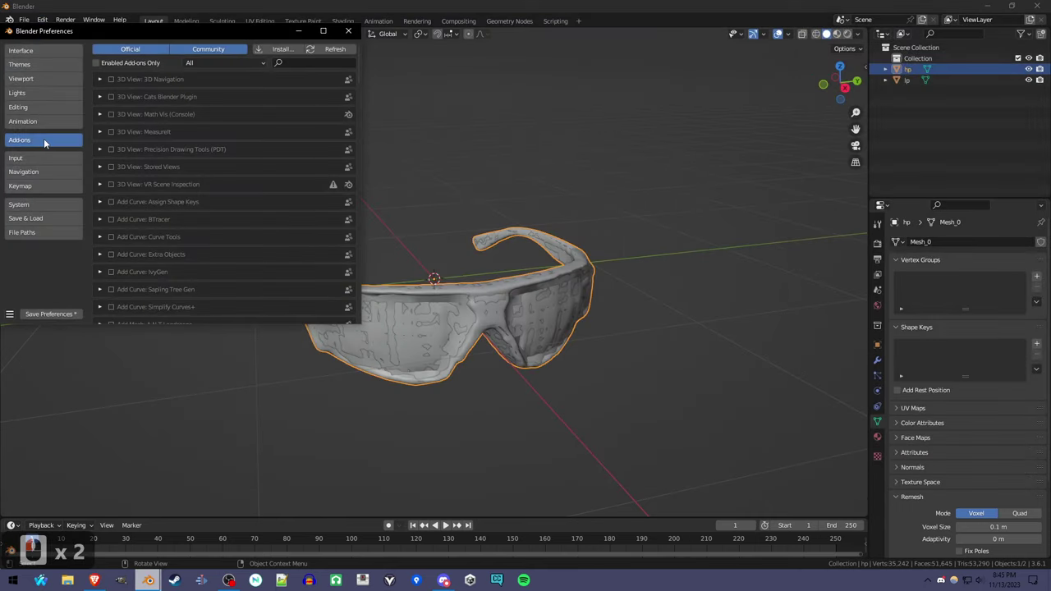
{"action": "left_click", "coordinate": [269, 50]}
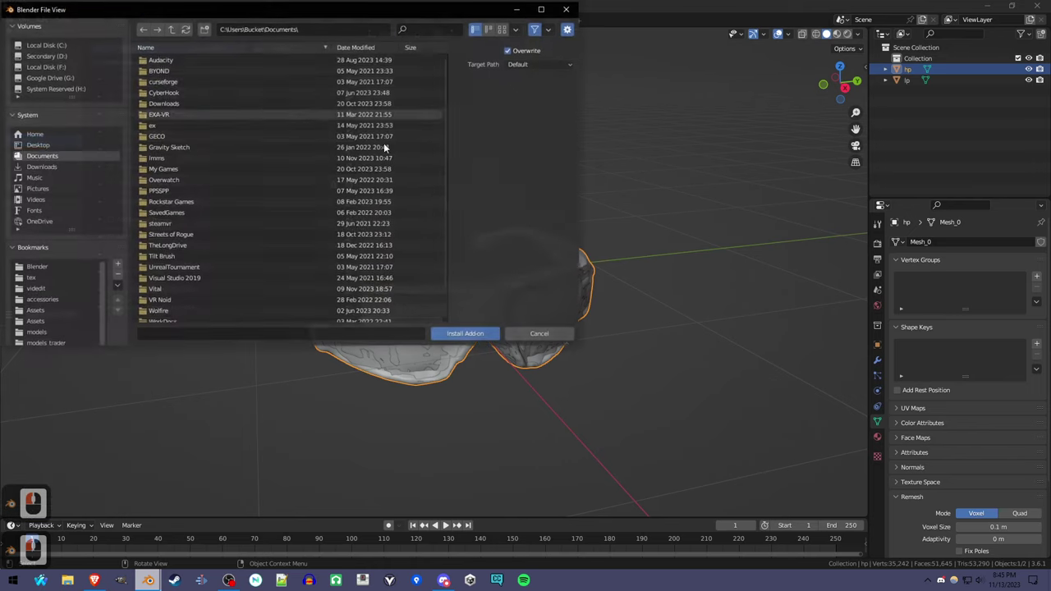
{"action": "left_click", "coordinate": [63, 164]}
{"action": "double_click", "coordinate": [220, 147]}
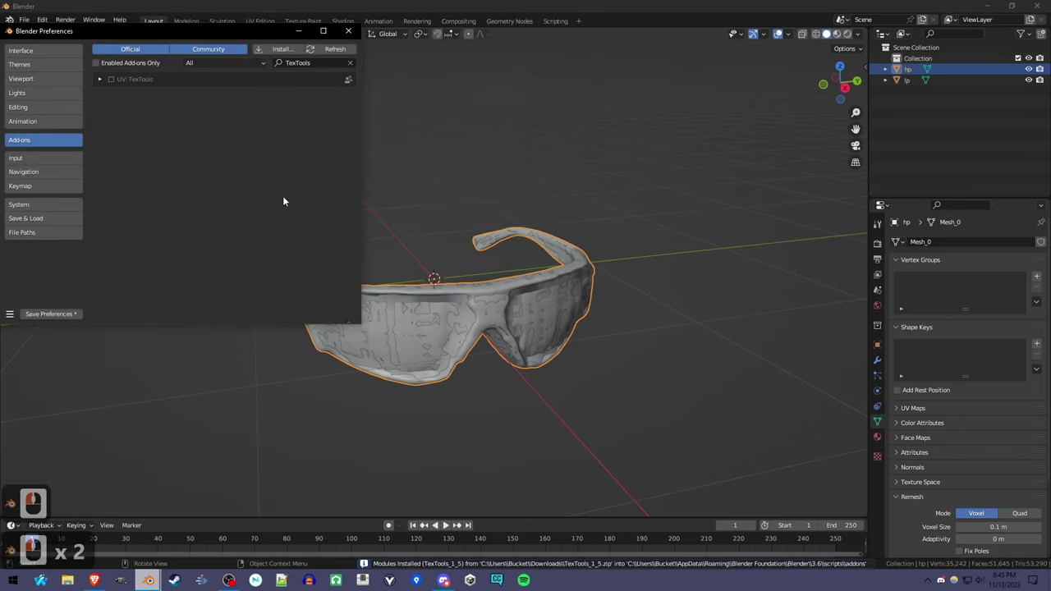
{"action": "left_click", "coordinate": [111, 79]}
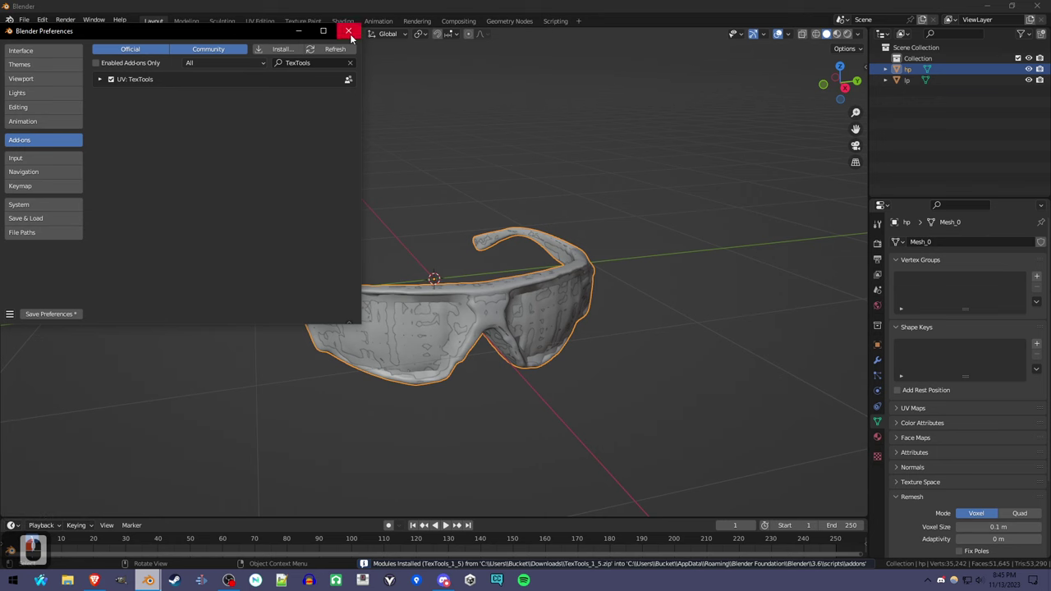
{"action": "left_click", "coordinate": [349, 32]}
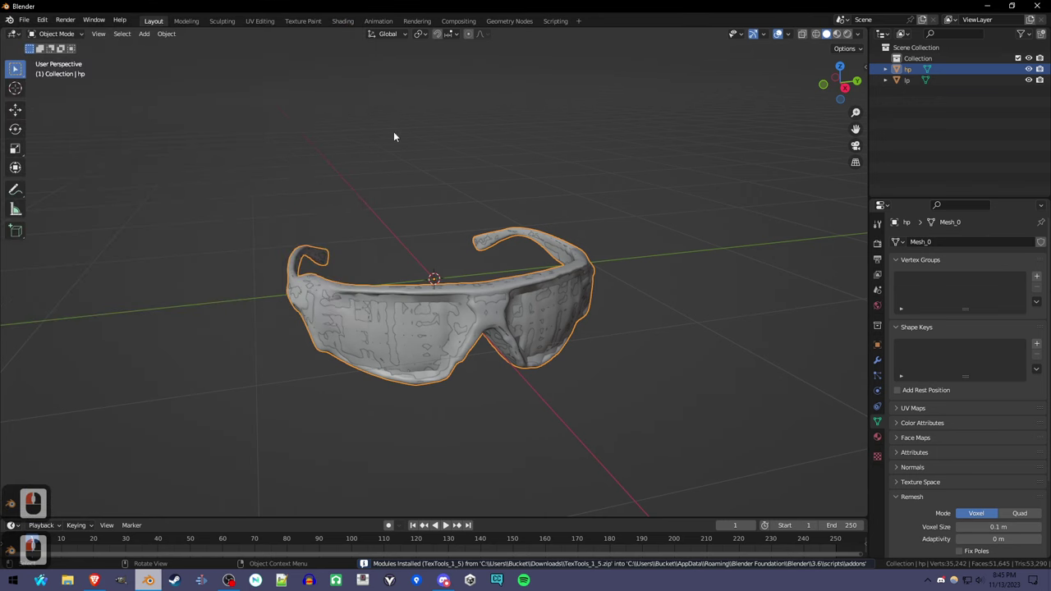
Step: Switch to the UV Editing workspace and show the TexTools sidebar panels
{"action": "left_click", "coordinate": [274, 23]}
{"action": "scroll", "coordinate": [509, 289], "scroll_direction": "down", "scroll_amount": 4}
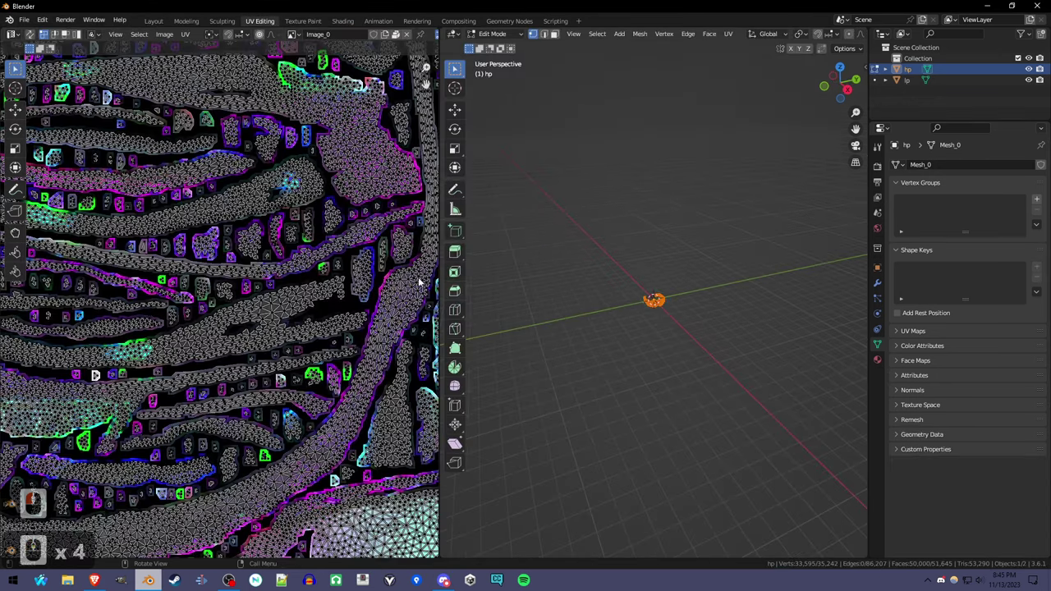
{"action": "scroll", "coordinate": [723, 293], "scroll_direction": "up", "scroll_amount": 15}
{"action": "scroll", "coordinate": [416, 97], "scroll_direction": "down", "scroll_amount": 6}
{"action": "scroll", "coordinate": [427, 94], "scroll_direction": "up", "scroll_amount": 3}
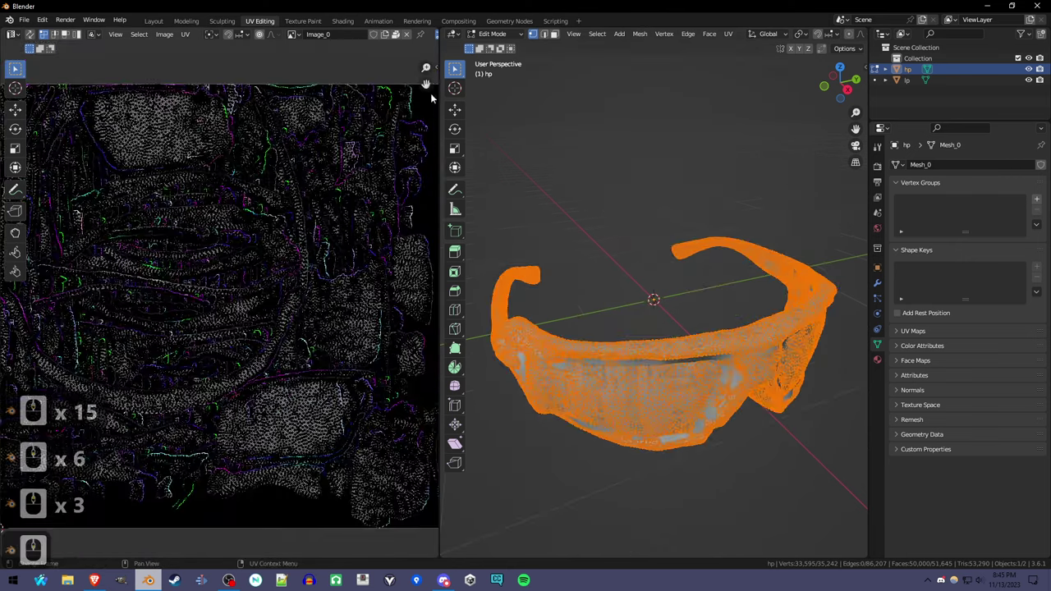
{"action": "left_click", "coordinate": [435, 67]}
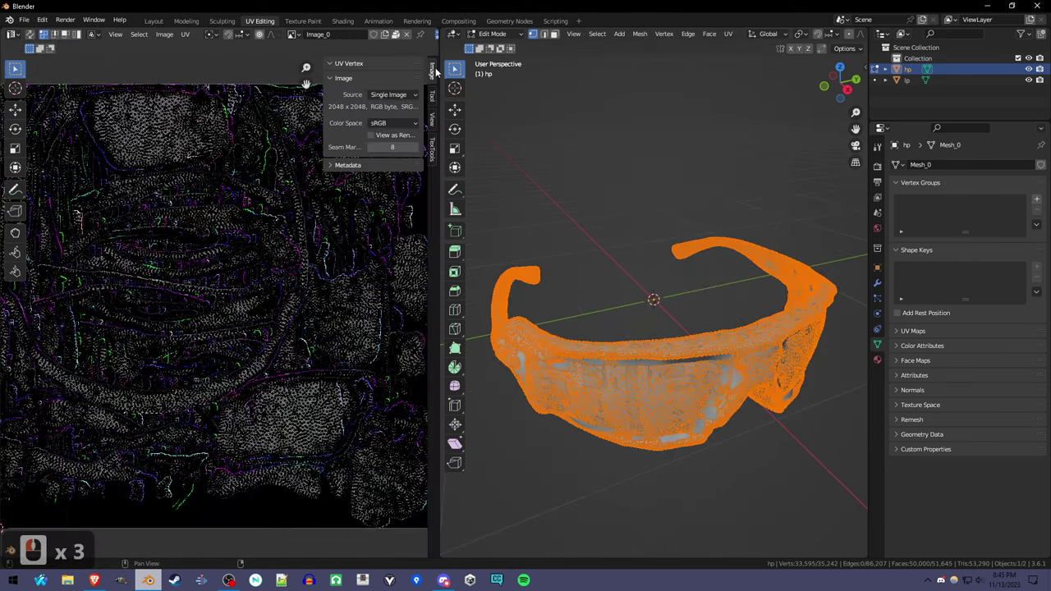
{"action": "left_click", "coordinate": [432, 154]}
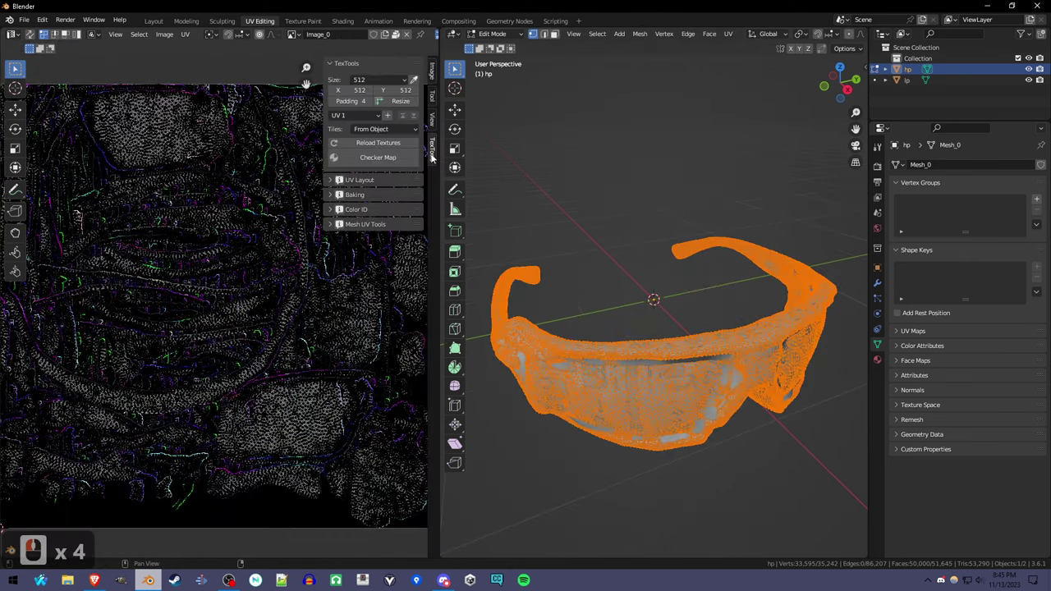
Step: Return to Object Mode, select lp, then select both hp and lp
{"action": "left_click", "coordinate": [507, 35]}
{"action": "left_click", "coordinate": [496, 44]}
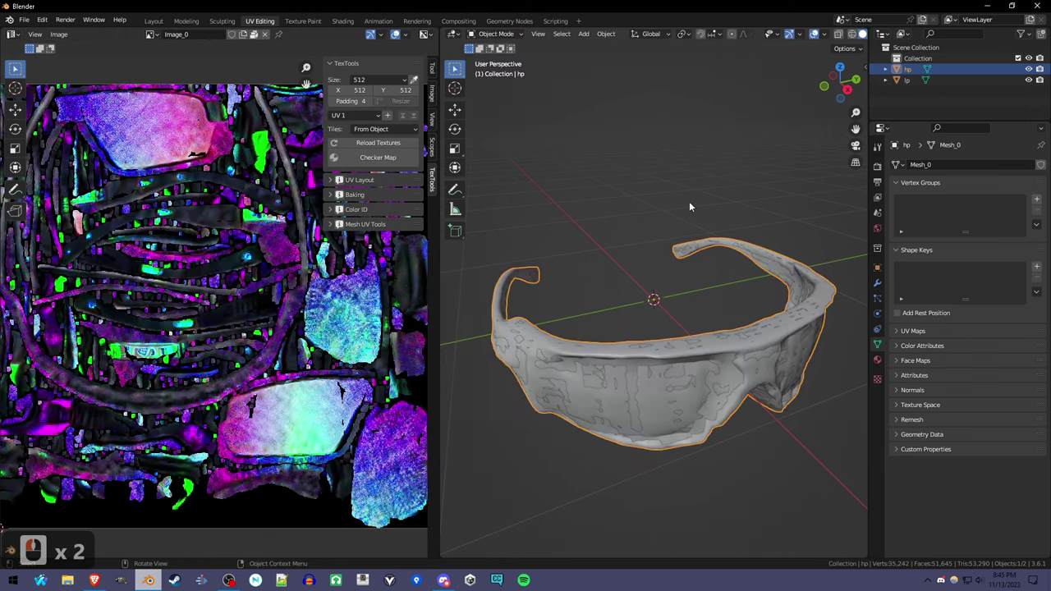
{"action": "left_click", "coordinate": [907, 80]}
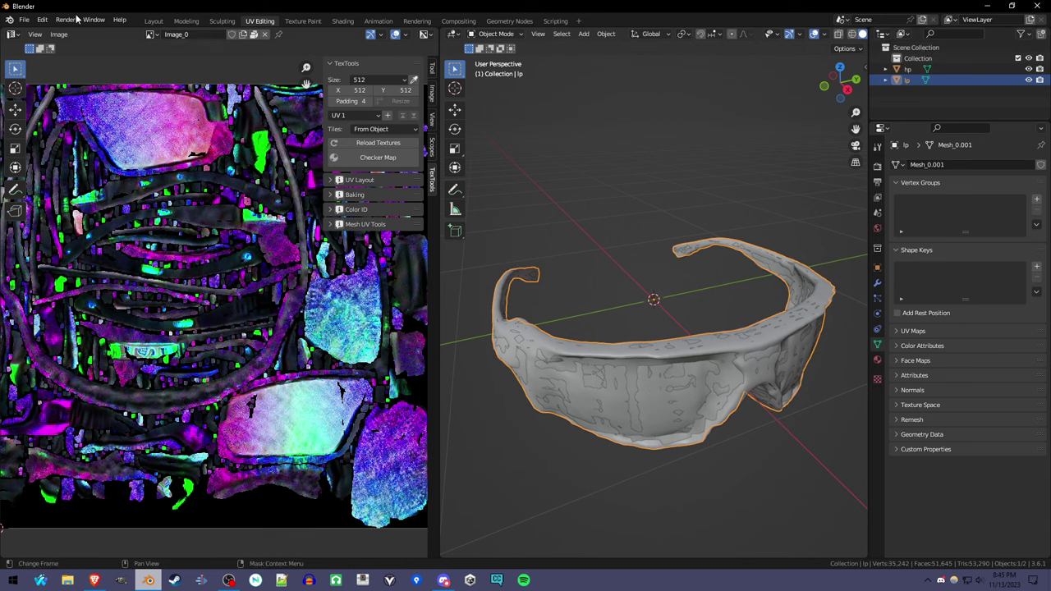
{"action": "left_click", "coordinate": [562, 34]}
{"action": "left_click", "coordinate": [575, 48]}
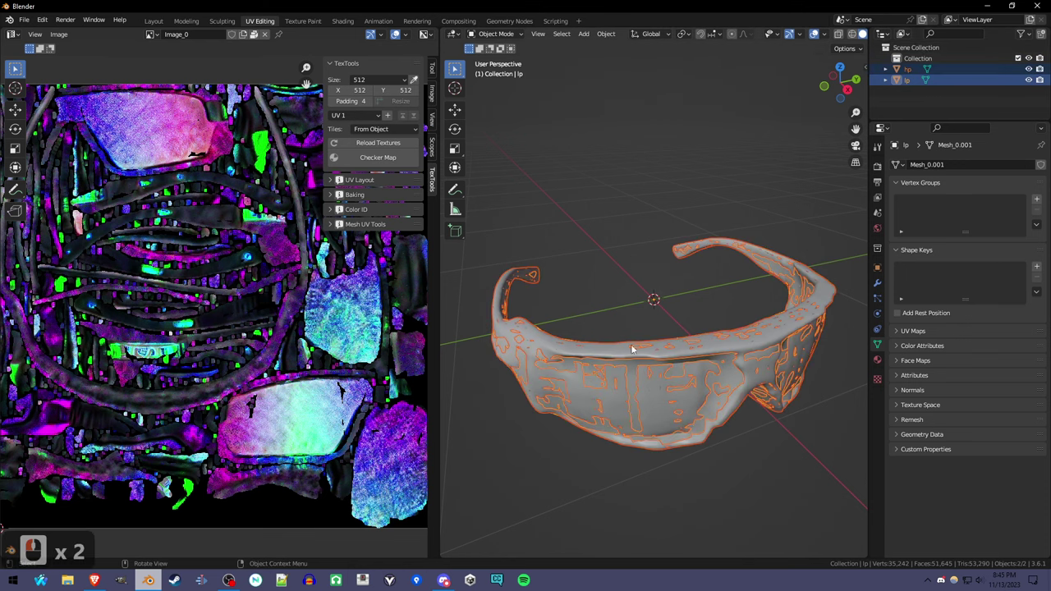
Step: Set TexTools baking to Diffuse mode with a 0.24 cage extrusion
{"action": "left_click", "coordinate": [356, 195]}
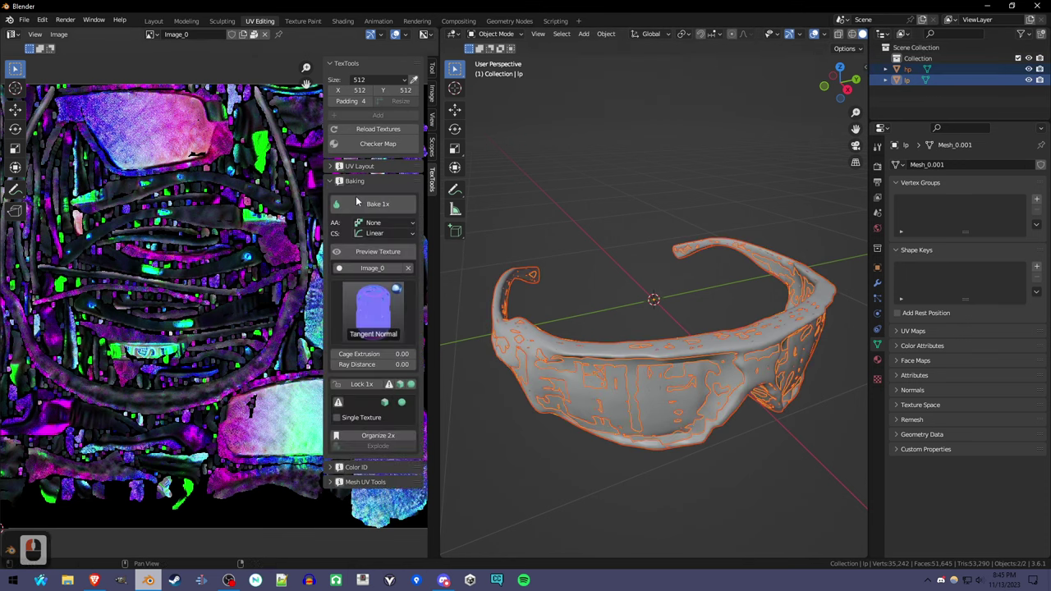
{"action": "left_click", "coordinate": [379, 312]}
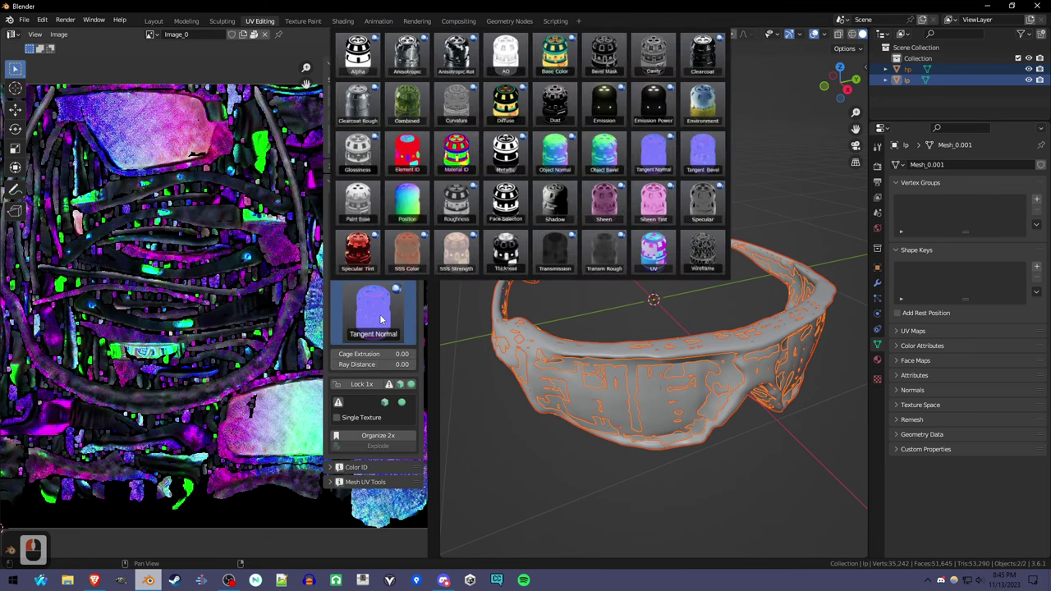
{"action": "left_click", "coordinate": [504, 115]}
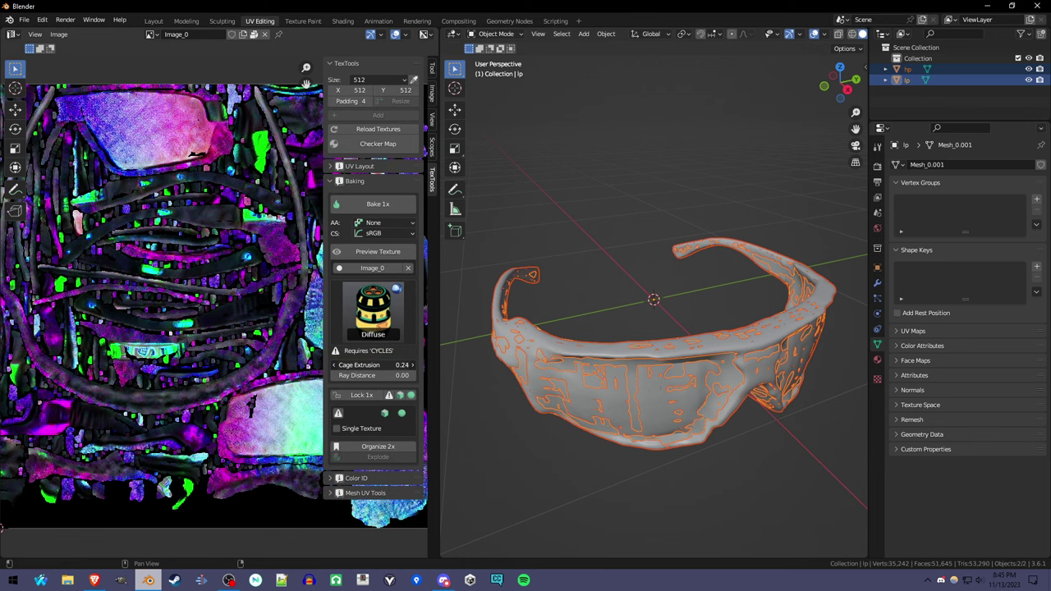
{"action": "left_click", "coordinate": [523, 359]}
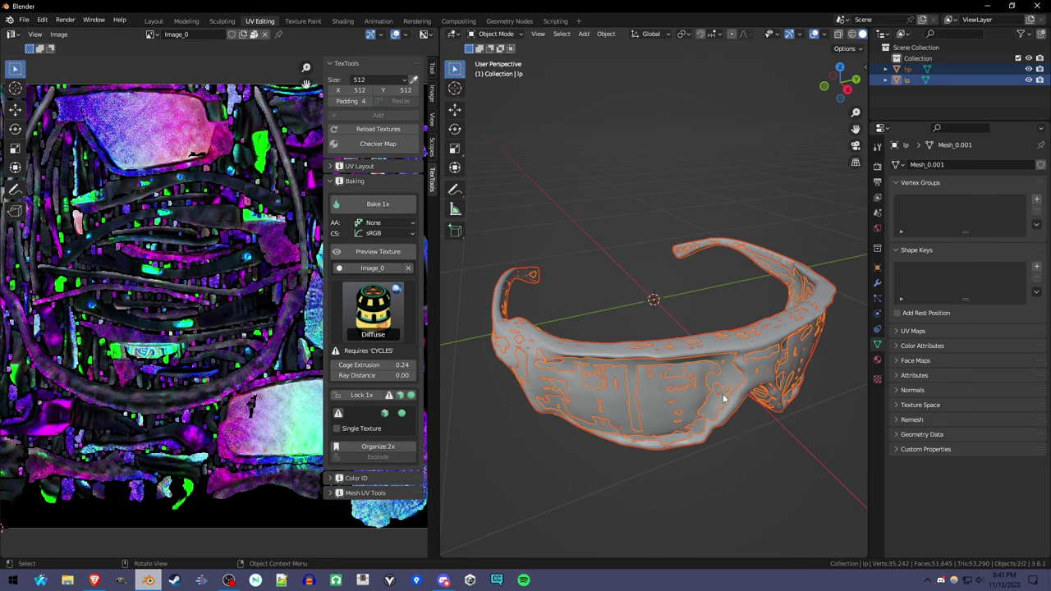
{"action": "middle_click_drag", "start_coordinate": [726, 390], "coordinate": [665, 385]}
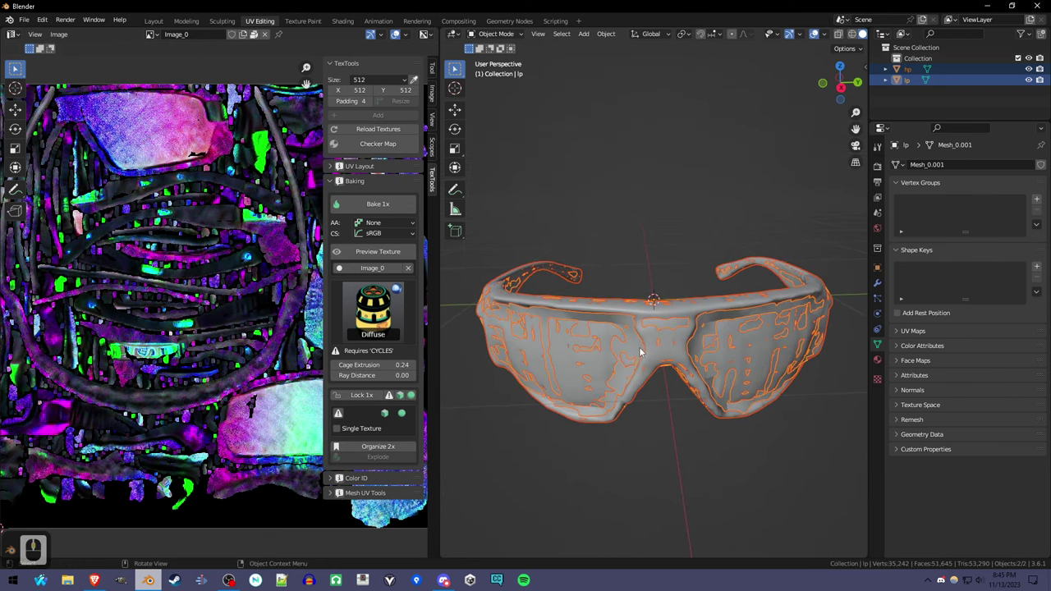
{"action": "scroll", "coordinate": [609, 391], "scroll_direction": "up", "scroll_amount": 2}
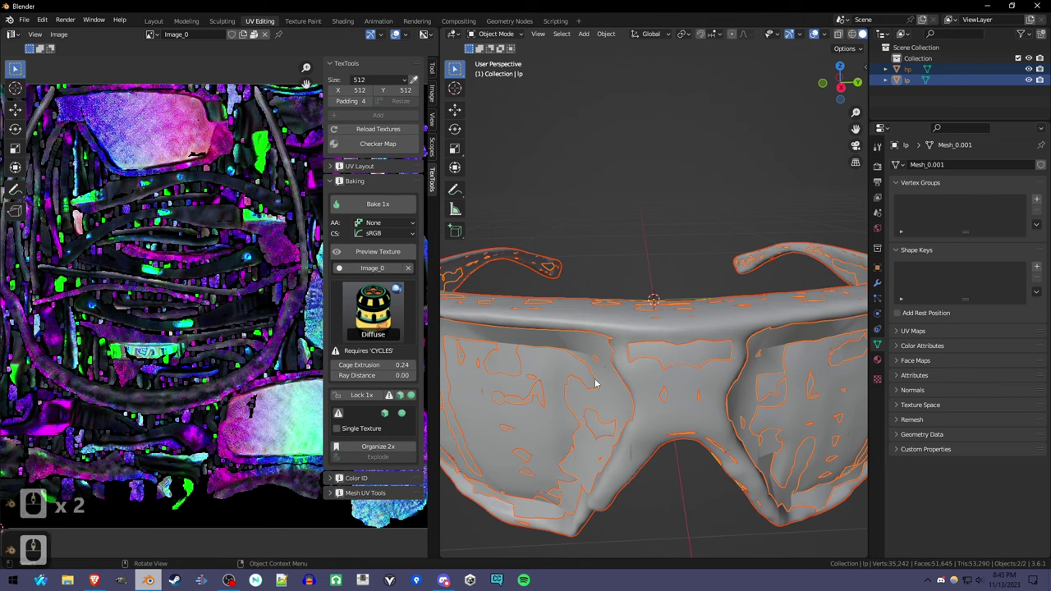
{"action": "scroll", "coordinate": [630, 356], "scroll_direction": "down", "scroll_amount": 2}
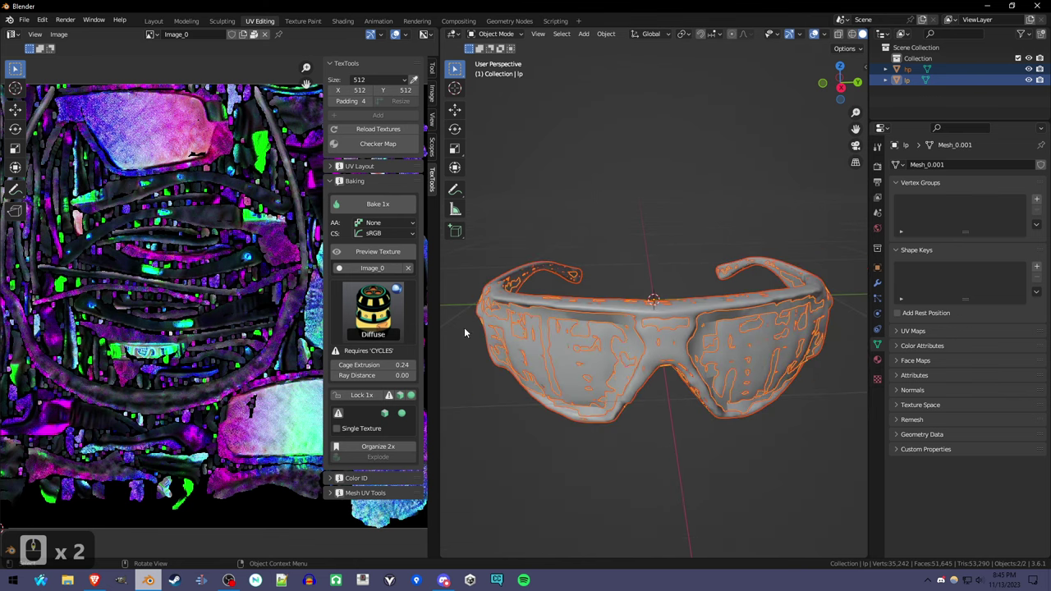
{"action": "middle_click_drag", "start_coordinate": [576, 368], "coordinate": [869, 321]}
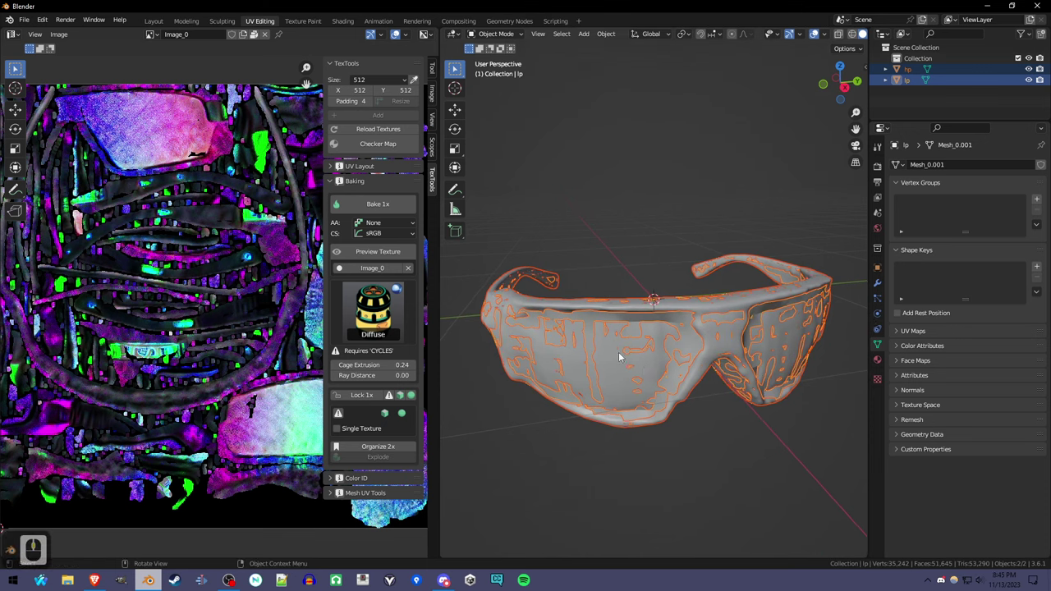
Step: Set the render engine to Cycles in Render properties
{"action": "left_click", "coordinate": [878, 166]}
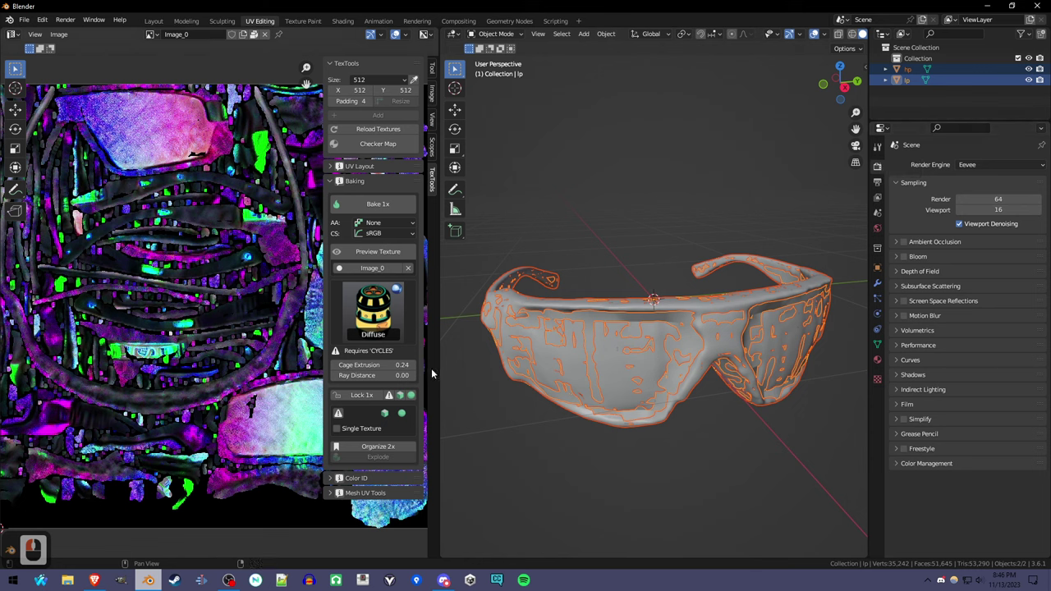
{"action": "left_click", "coordinate": [992, 166]}
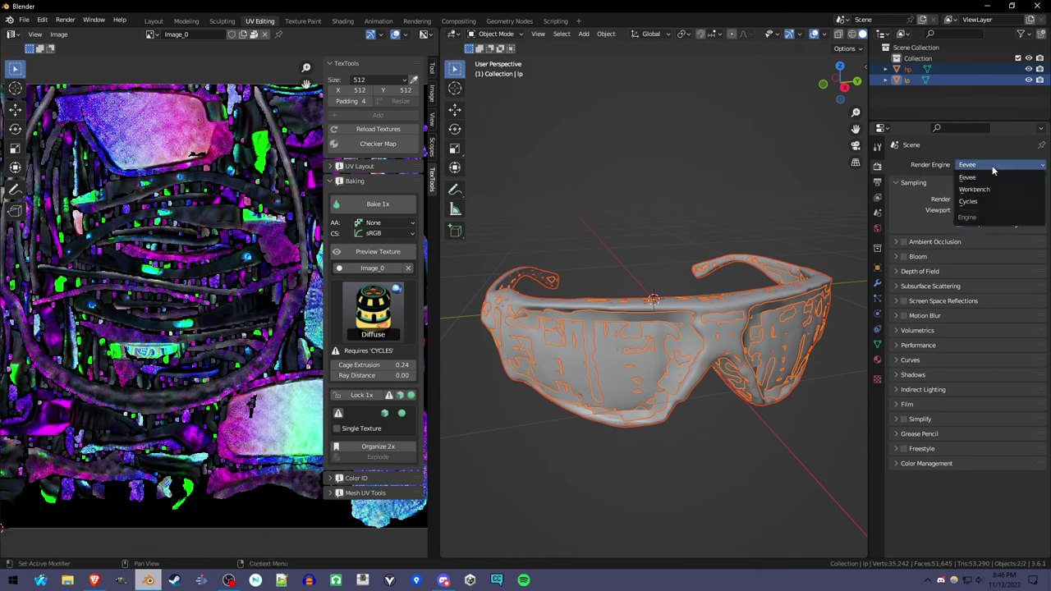
{"action": "left_click", "coordinate": [1002, 198]}
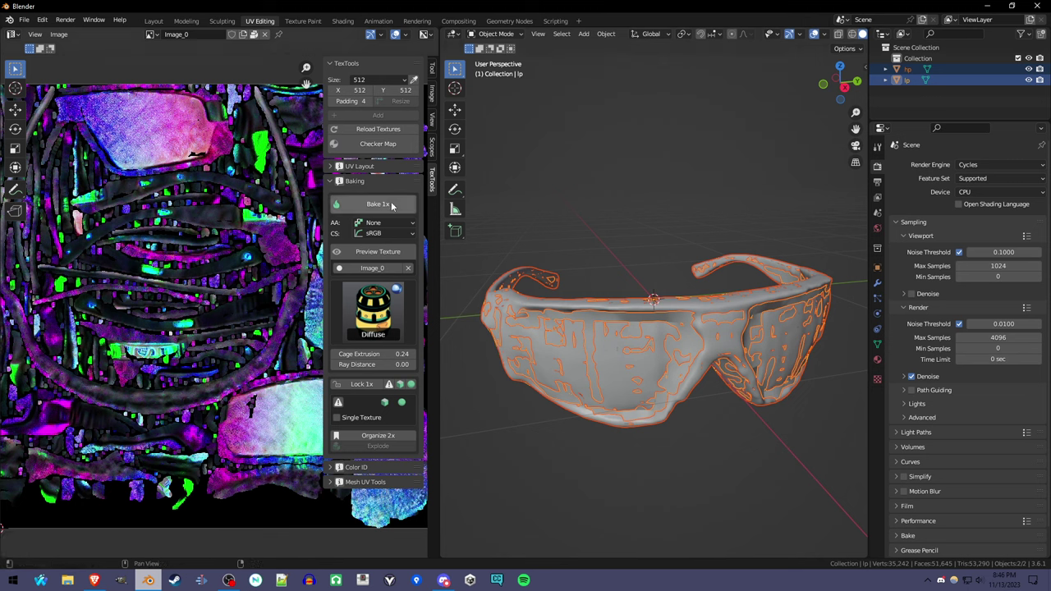
Step: Run the TexTools Diffuse bake, which reports no UV map, then select only lp
{"action": "left_click", "coordinate": [358, 209]}
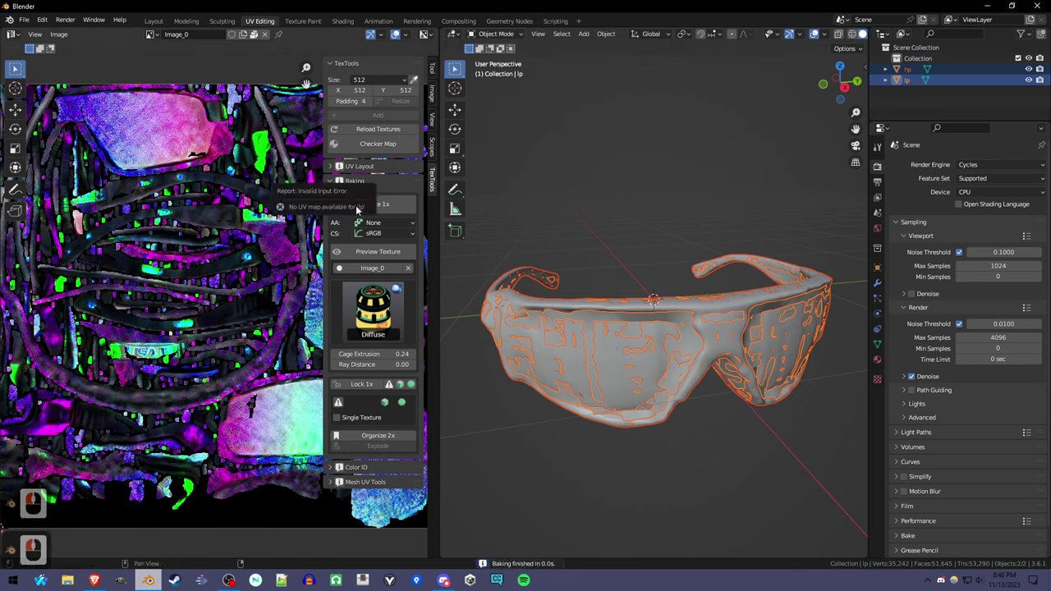
{"action": "left_click", "coordinate": [634, 371]}
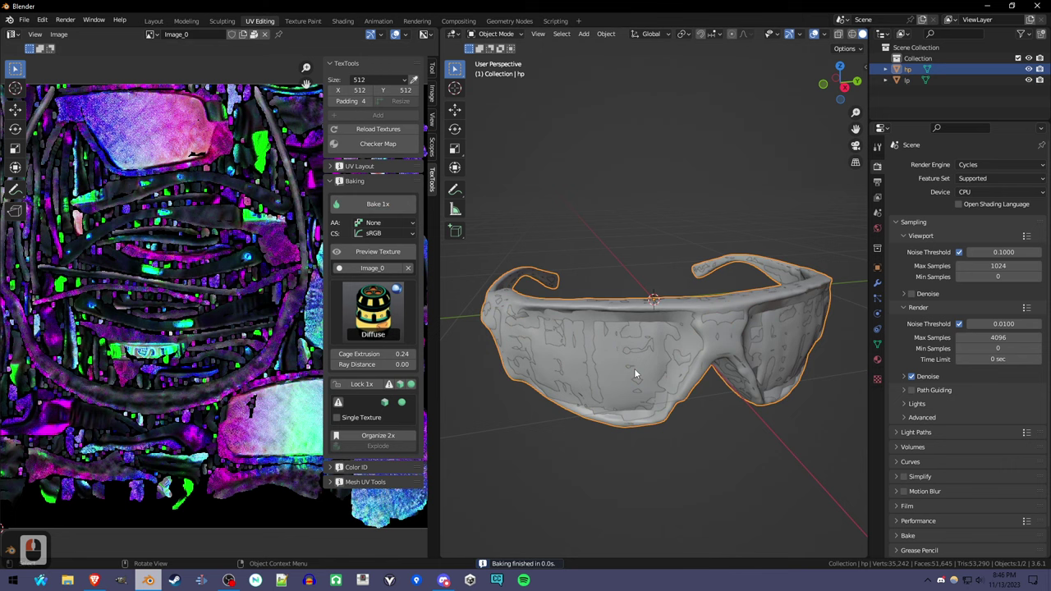
{"action": "left_click", "coordinate": [638, 368]}
{"action": "left_click", "coordinate": [641, 369]}
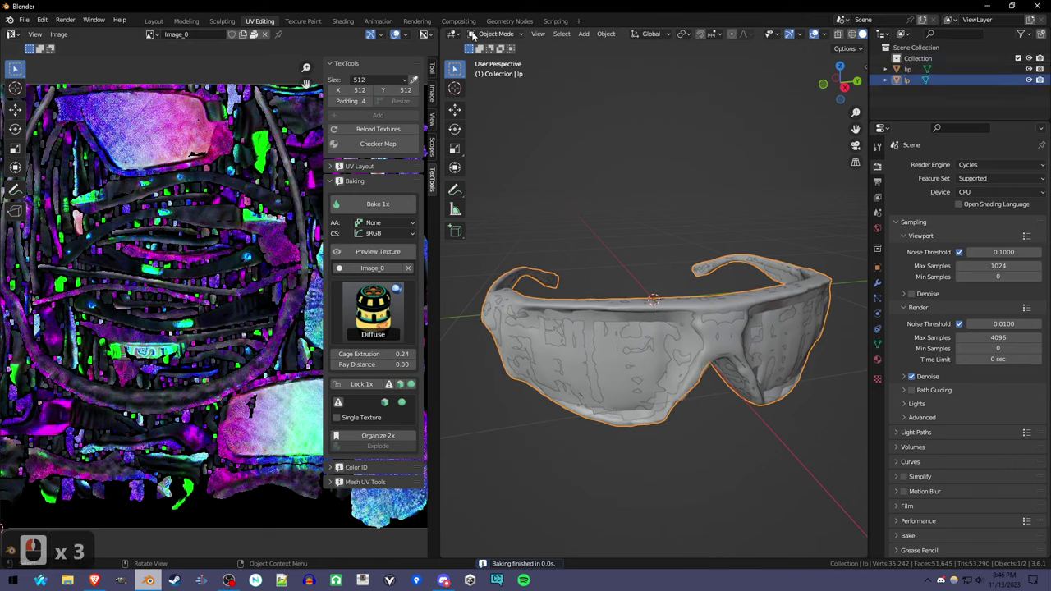
Step: Unwrap the whole lp mesh with Smart UV Project at 0.030 island margin
{"action": "left_click", "coordinate": [485, 33]}
{"action": "left_click", "coordinate": [499, 51]}
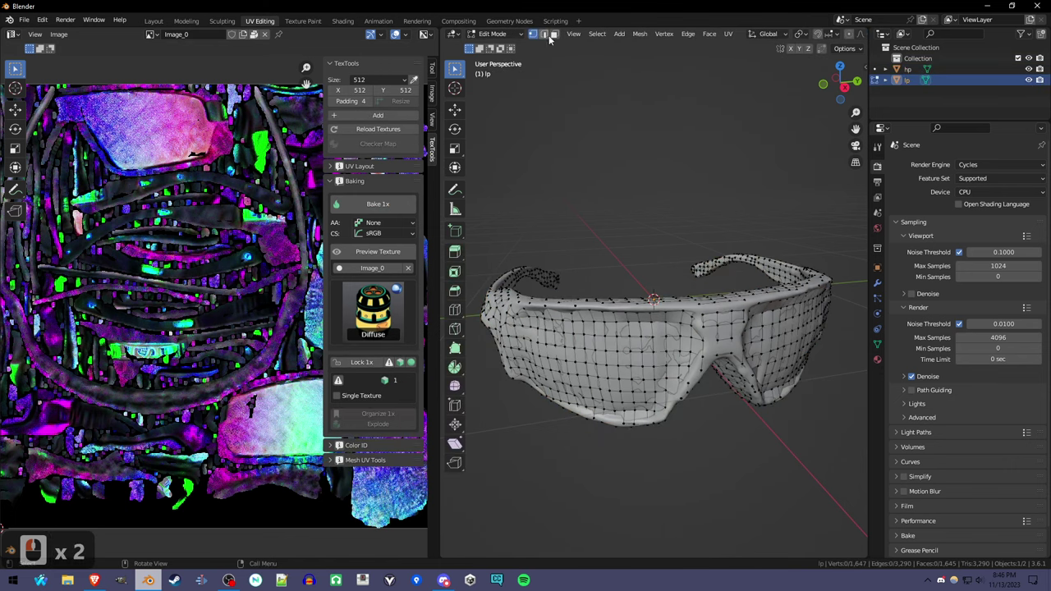
{"action": "left_click", "coordinate": [597, 34]}
{"action": "left_click", "coordinate": [607, 47]}
{"action": "left_click", "coordinate": [728, 34]}
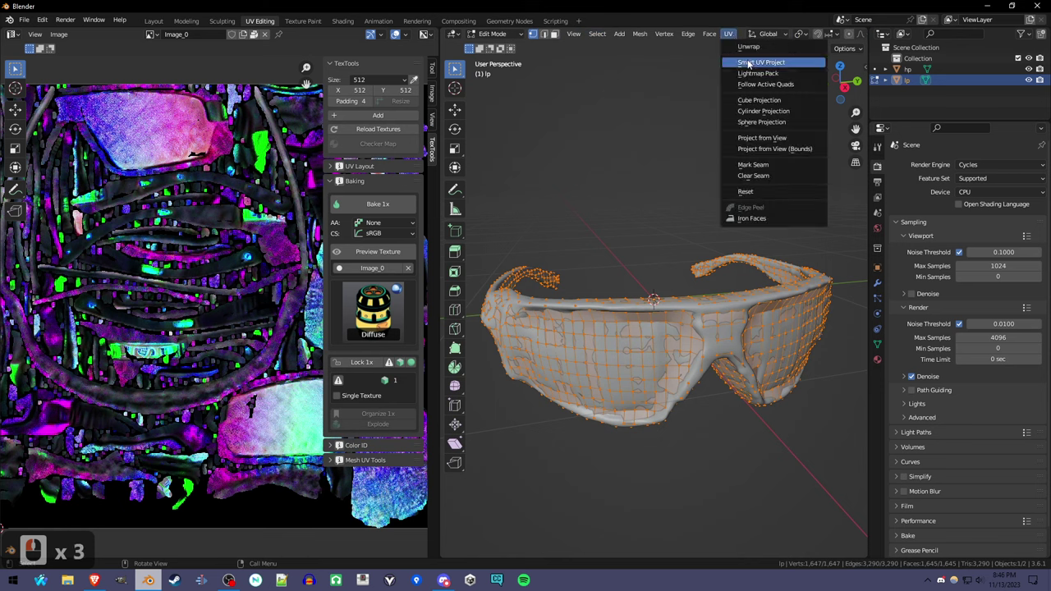
{"action": "left_click", "coordinate": [748, 63]}
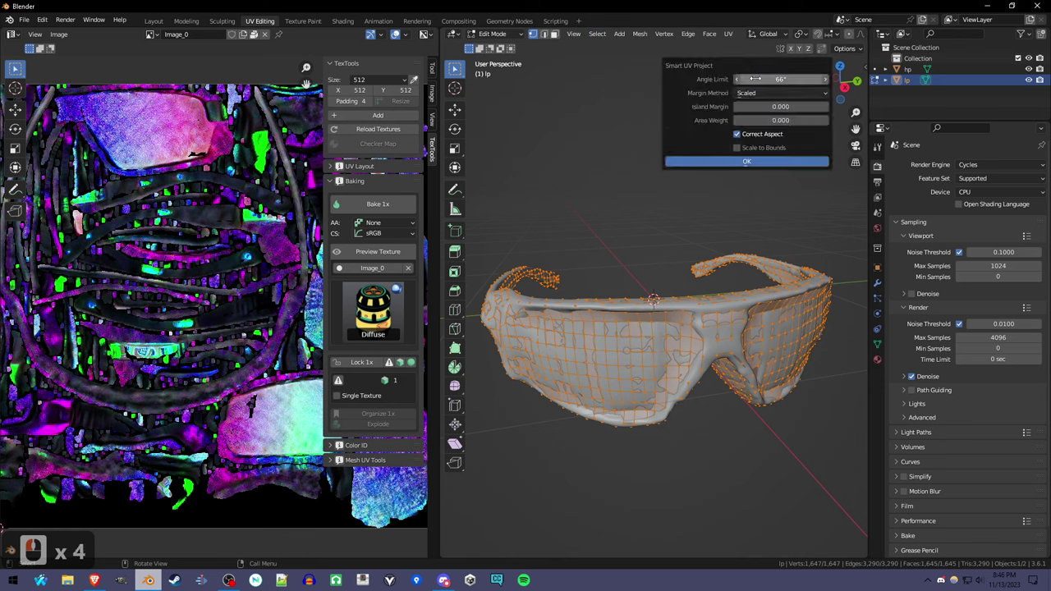
{"action": "left_click", "coordinate": [822, 108]}
{"action": "left_click", "coordinate": [822, 107]}
{"action": "left_click", "coordinate": [823, 107]}
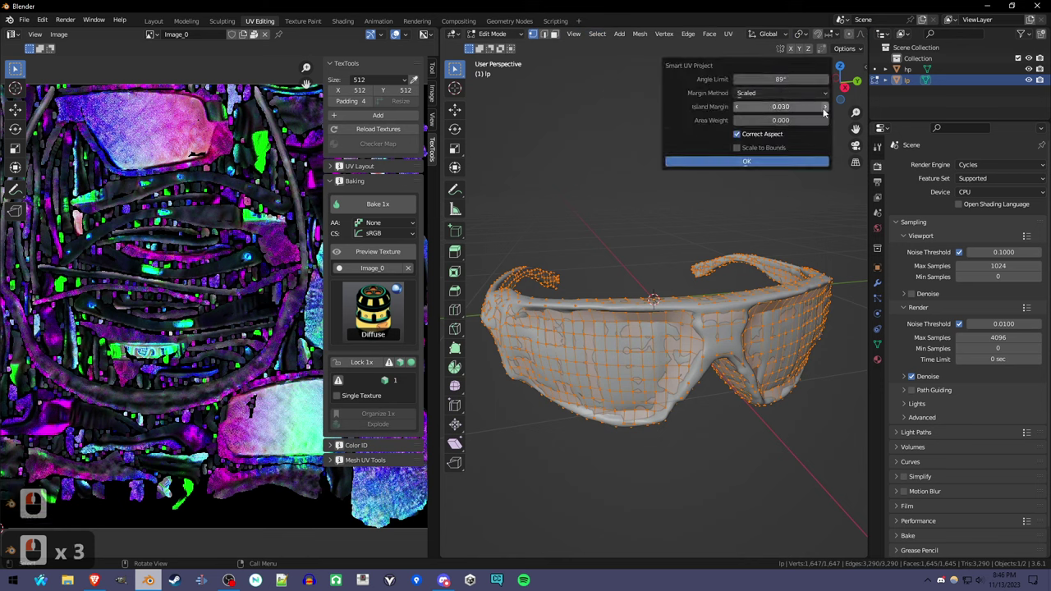
{"action": "left_click", "coordinate": [811, 166]}
Step: Switch lp back to Object Mode, ready to select both glasses
{"action": "scroll", "coordinate": [261, 223], "scroll_direction": "down", "scroll_amount": 2}
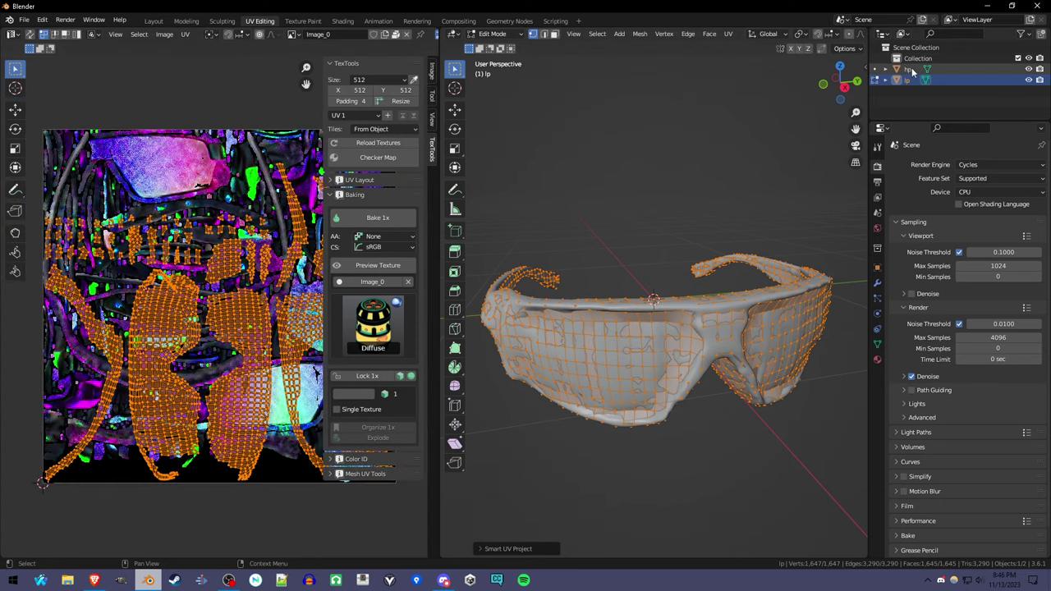
{"action": "left_click", "coordinate": [597, 33]}
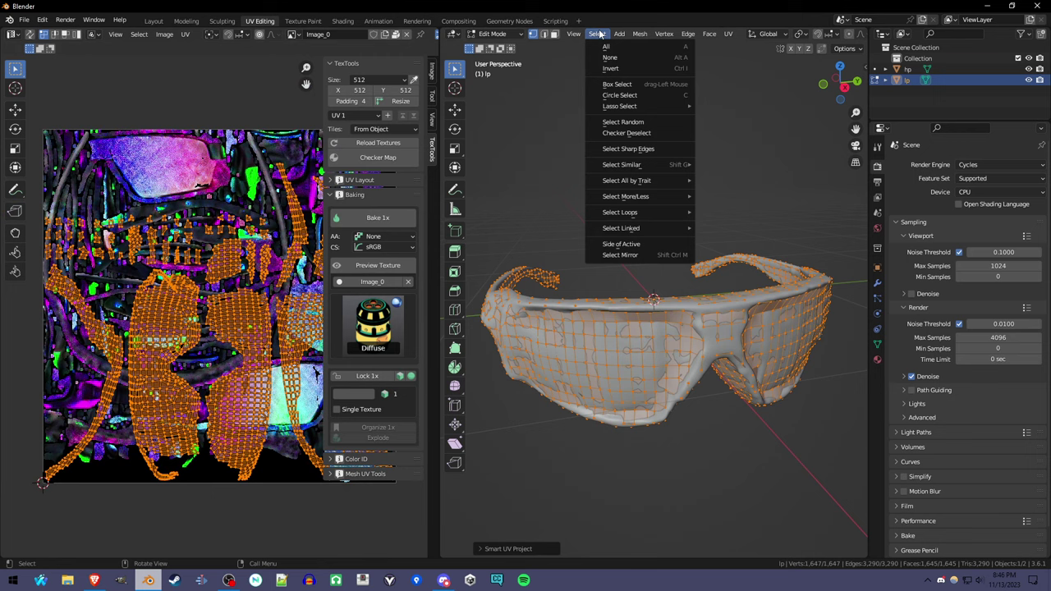
{"action": "left_click", "coordinate": [517, 34]}
{"action": "left_click", "coordinate": [499, 46]}
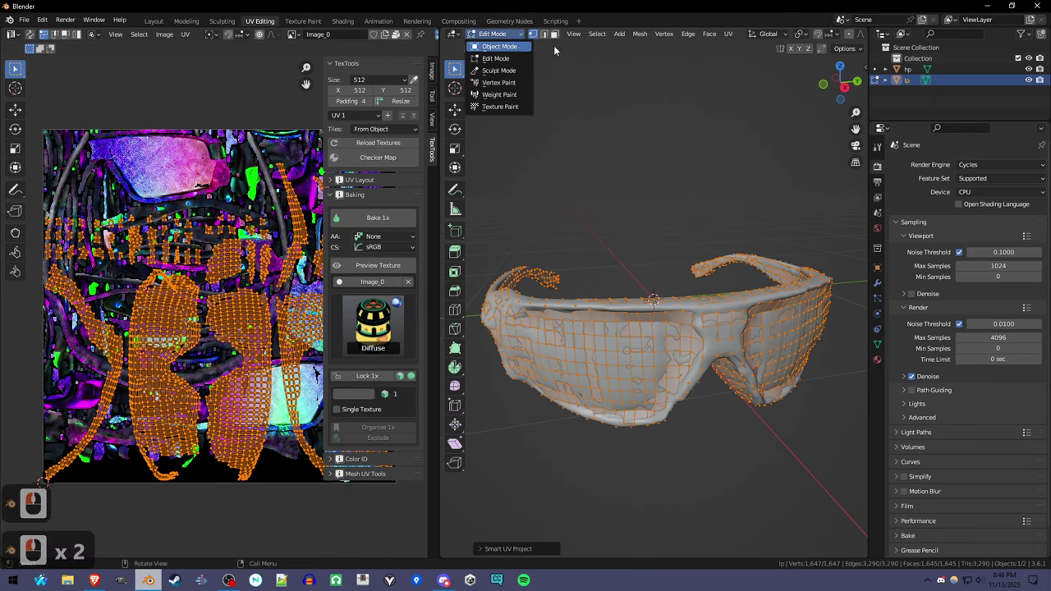
{"action": "left_click", "coordinate": [562, 33]}
Step: Select both glasses, bake the diffuse texture onto lp, and save it as _diffuse.tga
{"action": "left_click", "coordinate": [572, 51]}
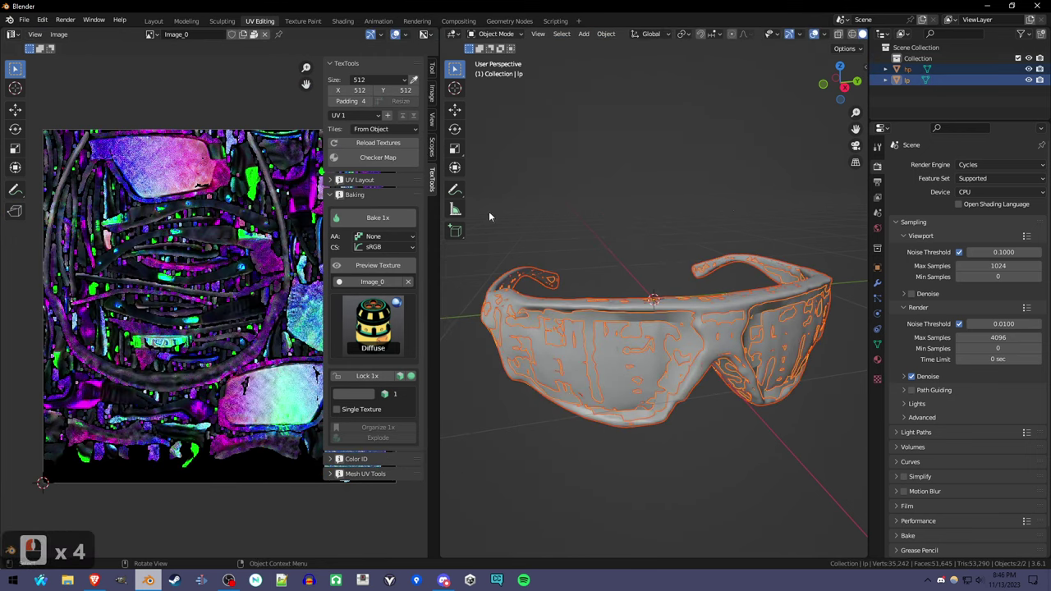
{"action": "left_click", "coordinate": [377, 217]}
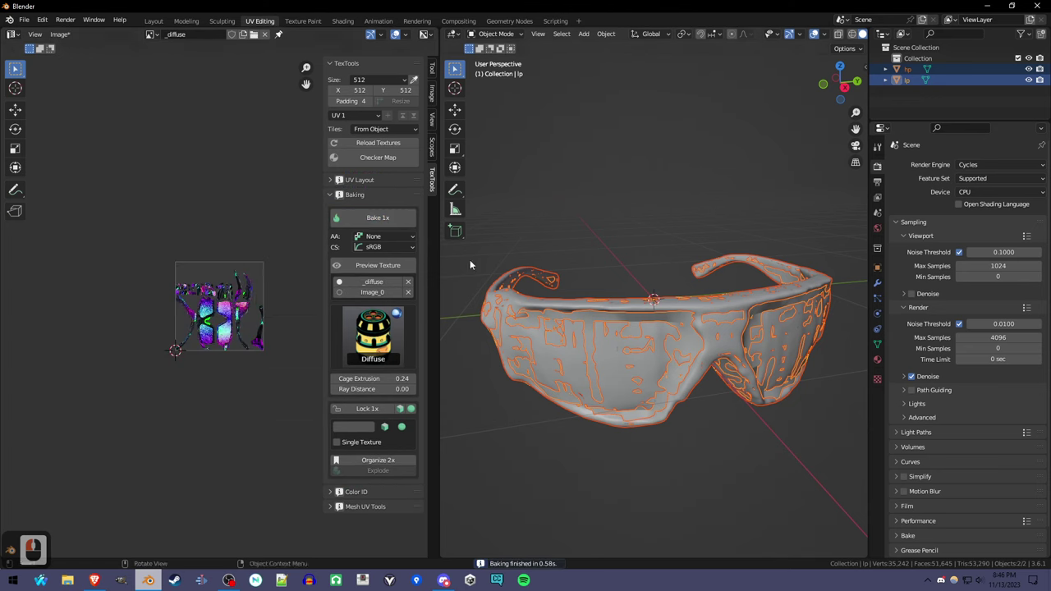
{"action": "scroll", "coordinate": [324, 331], "scroll_direction": "up", "scroll_amount": 5}
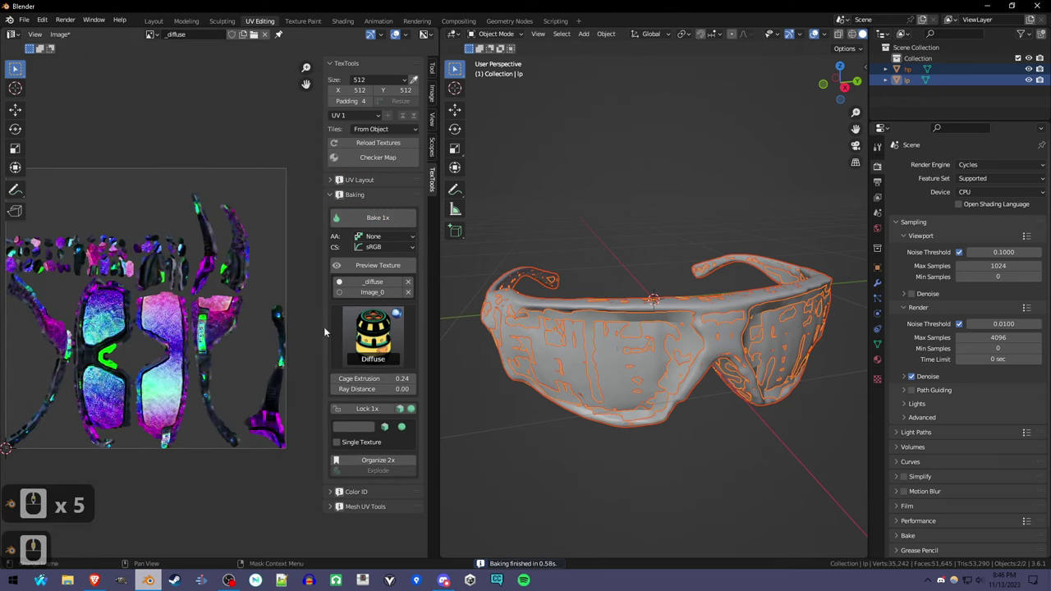
{"action": "left_click", "coordinate": [59, 34]}
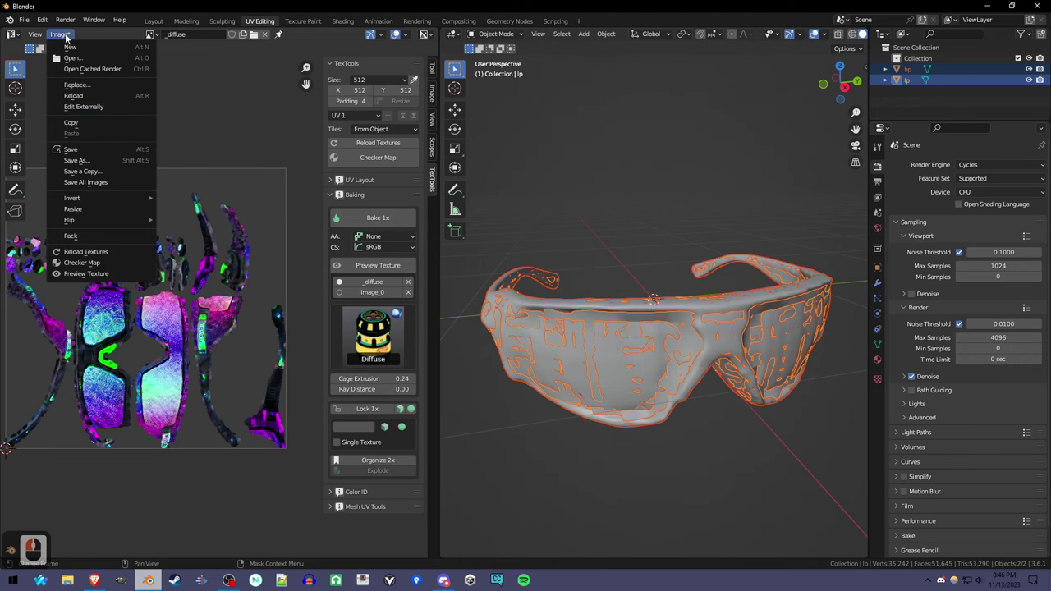
{"action": "left_click", "coordinate": [125, 161]}
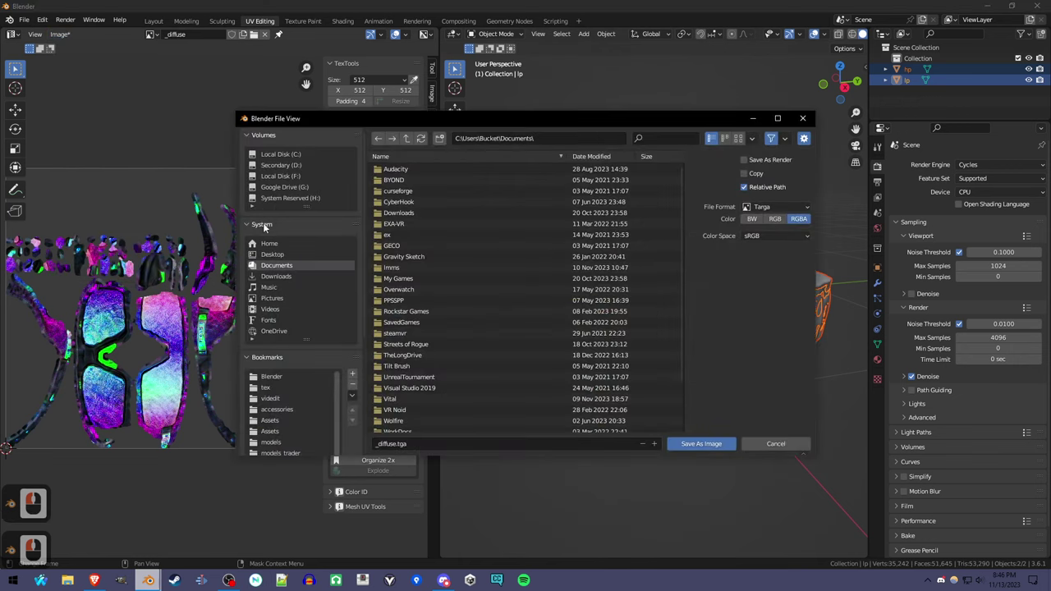
{"action": "left_click", "coordinate": [707, 443]}
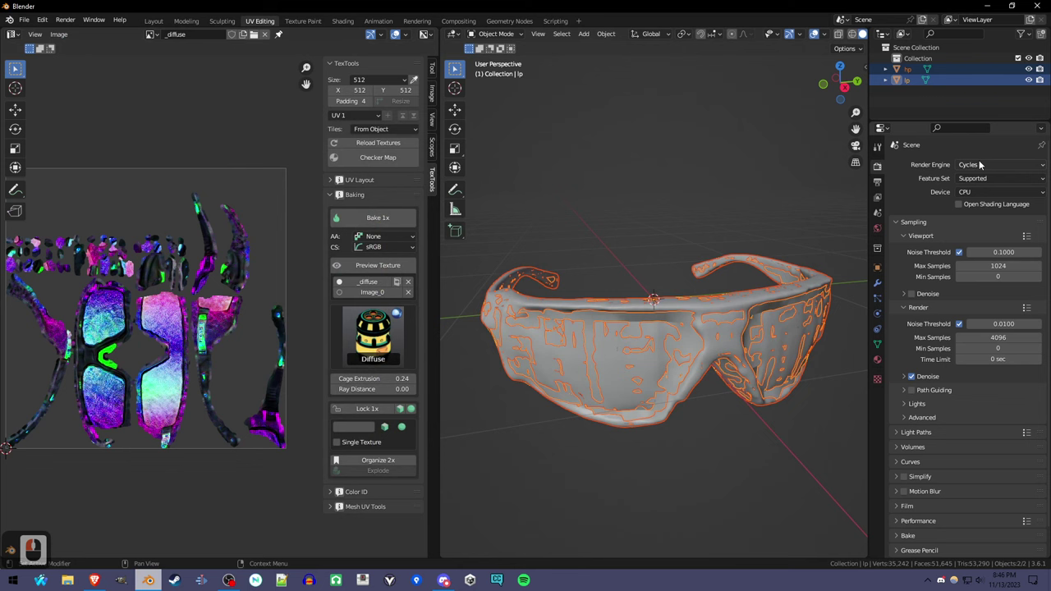
Step: Hide hp, switch to Material Preview and enable TexTools Preview Texture to inspect lp's baked _diffuse texture
{"action": "left_click", "coordinate": [1028, 69]}
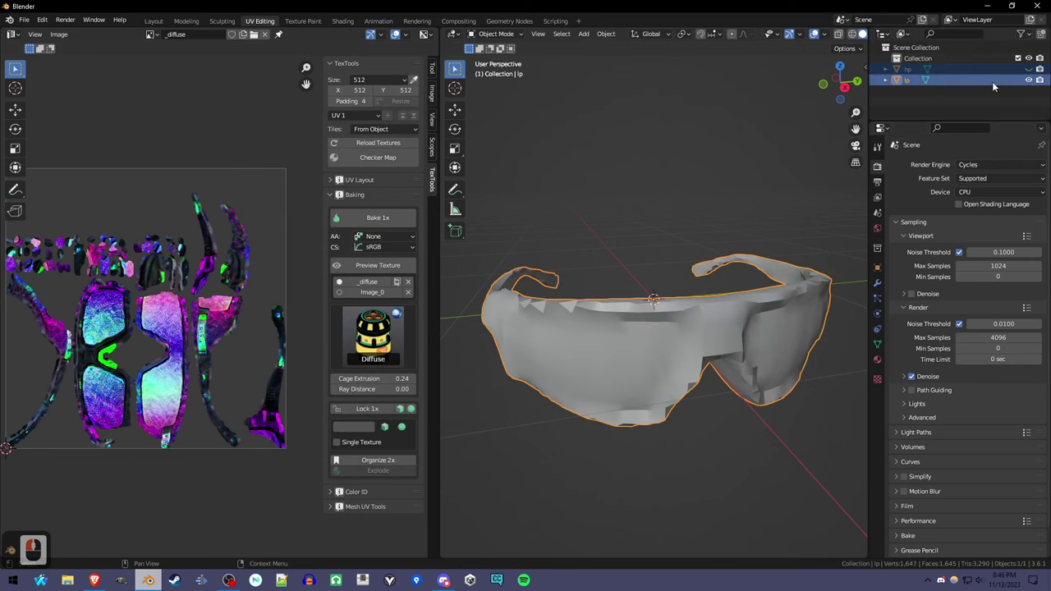
{"action": "scroll", "coordinate": [850, 41], "scroll_direction": "down", "scroll_amount": 2}
{"action": "left_click", "coordinate": [838, 35]}
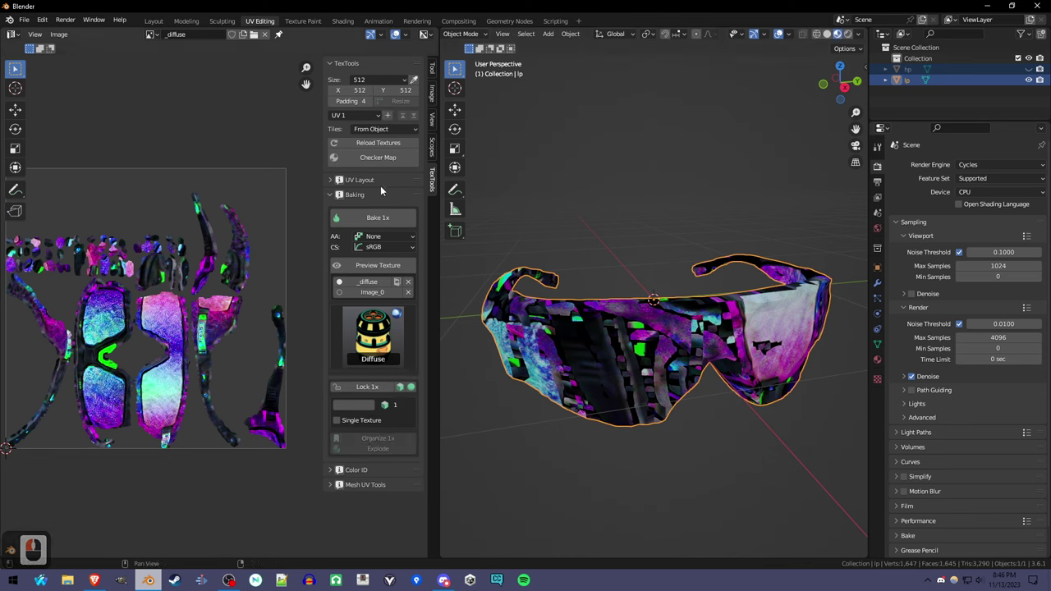
{"action": "left_click", "coordinate": [394, 277]}
{"action": "middle_click_drag", "start_coordinate": [657, 328], "coordinate": [566, 340]}
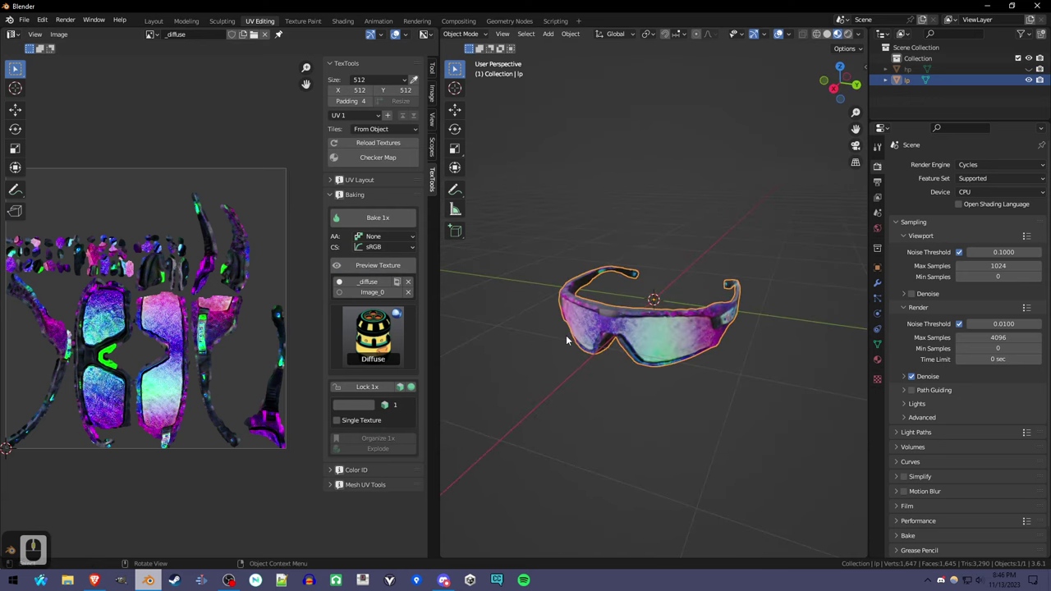
{"action": "middle_click_drag", "start_coordinate": [826, 468], "coordinate": [669, 374]}
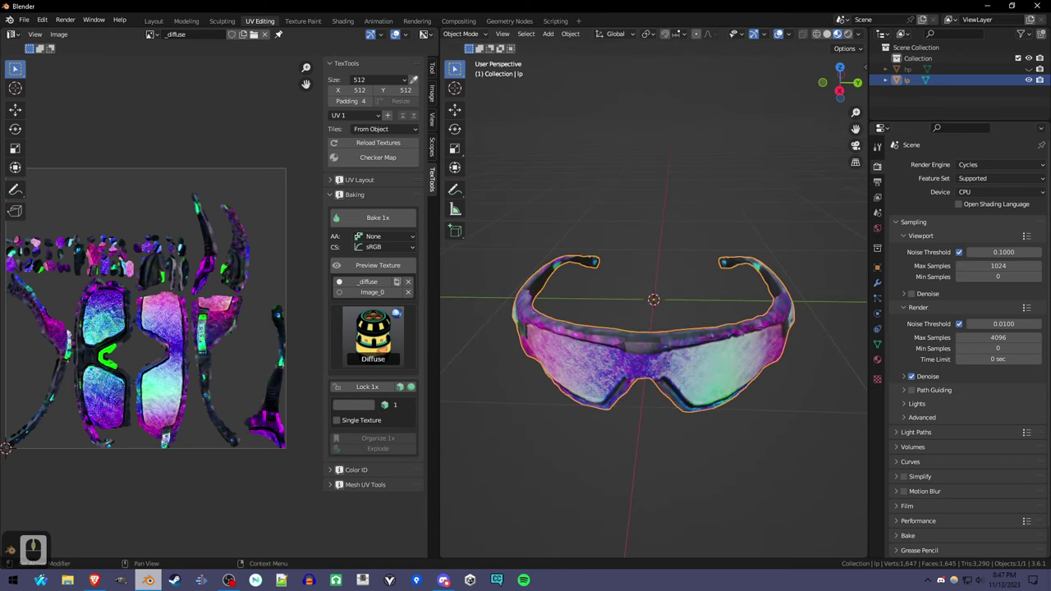
{"action": "middle_click_drag", "start_coordinate": [786, 346], "coordinate": [880, 304]}
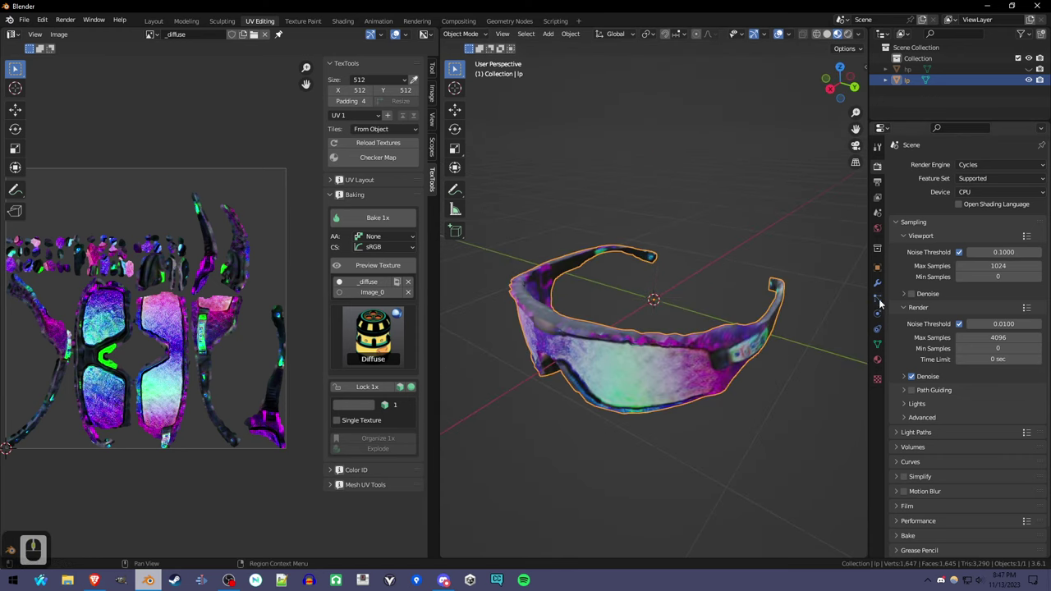
Step: Hide lp, unhide the high-poly hp glasses and make hp the active object
{"action": "left_click", "coordinate": [1030, 80]}
{"action": "left_click", "coordinate": [1030, 70]}
{"action": "left_click", "coordinate": [990, 69]}
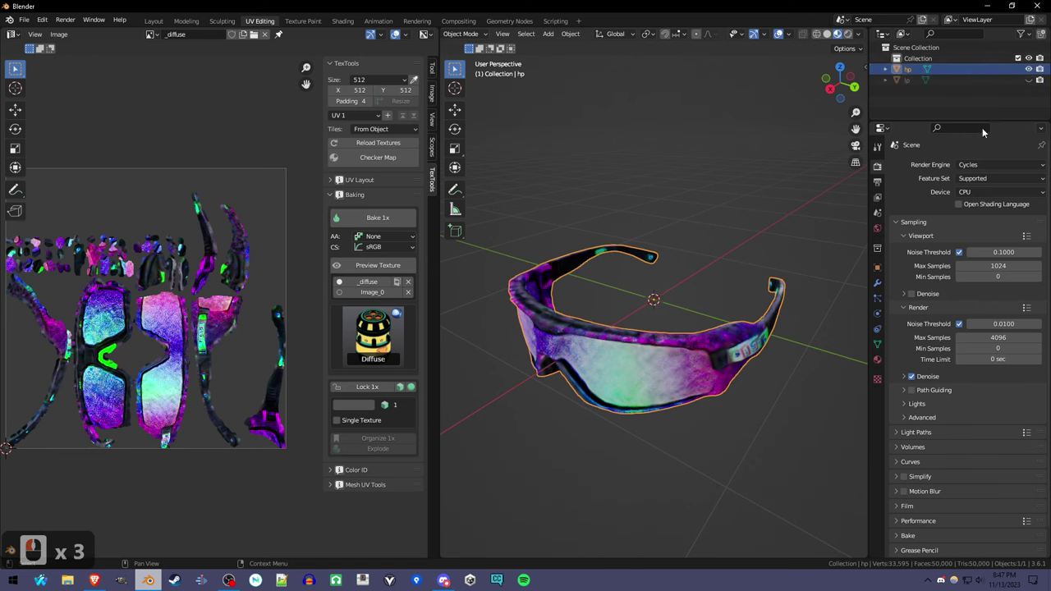
Step: Add a Decimate modifier to hp with Ratio 0.0952, reducing it to 4,761 faces
{"action": "left_click", "coordinate": [877, 283]}
{"action": "left_click", "coordinate": [944, 159]}
{"action": "left_click", "coordinate": [859, 241]}
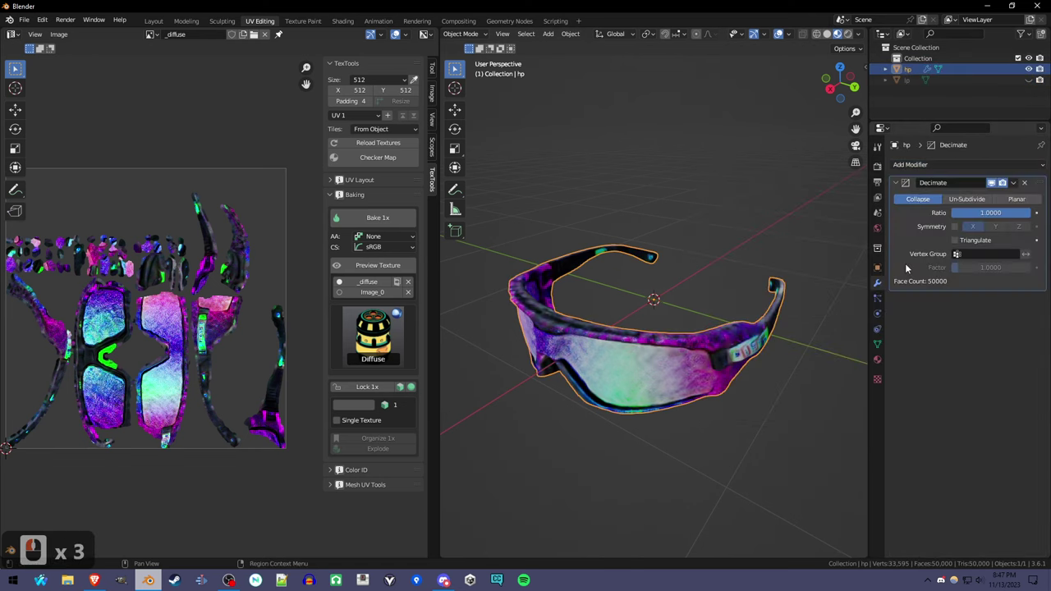
{"action": "left_click_drag", "start_coordinate": [989, 212], "coordinate": [968, 213]}
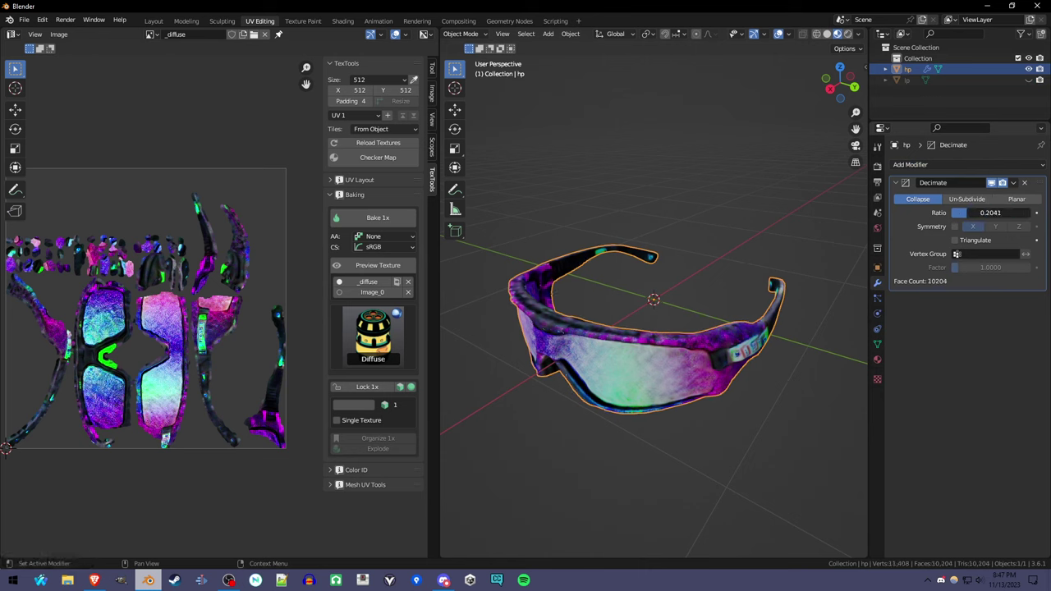
{"action": "scroll", "coordinate": [730, 407], "scroll_direction": "up", "scroll_amount": 3}
{"action": "scroll", "coordinate": [698, 344], "scroll_direction": "up", "scroll_amount": 1}
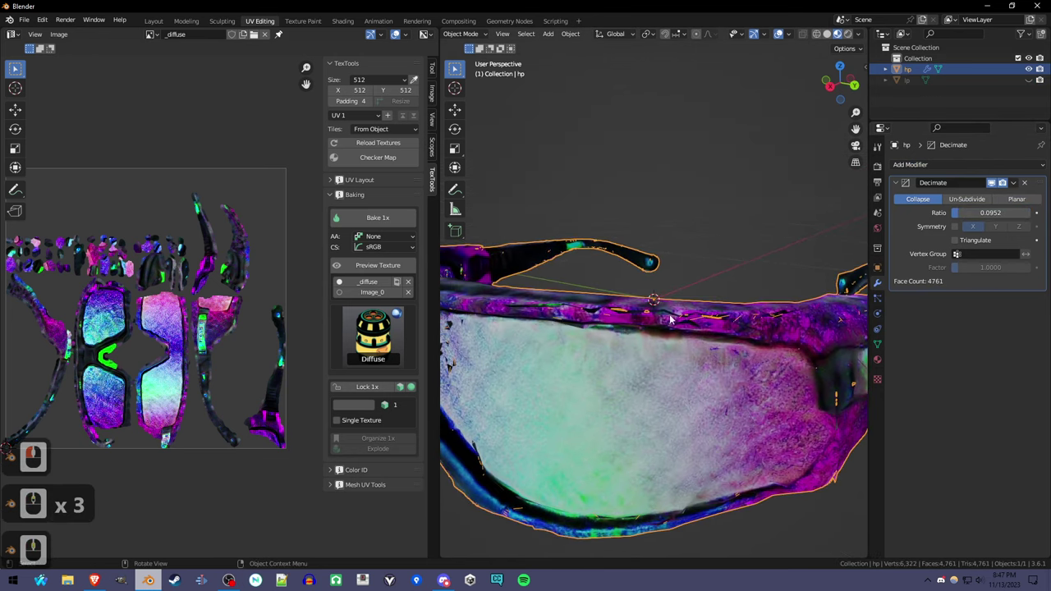
{"action": "left_click", "coordinate": [614, 33]}
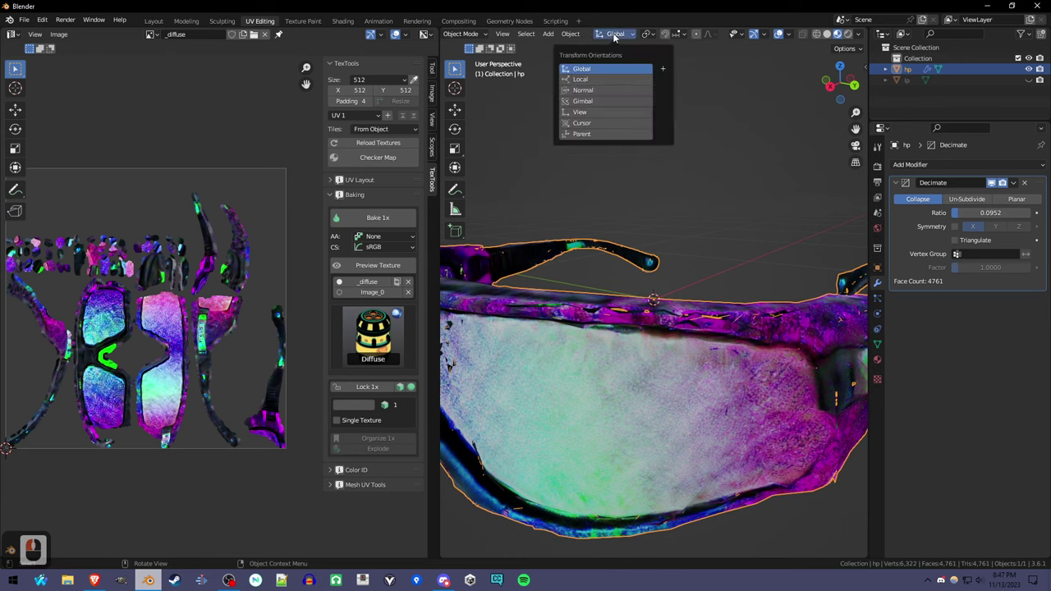
{"action": "left_click", "coordinate": [526, 40]}
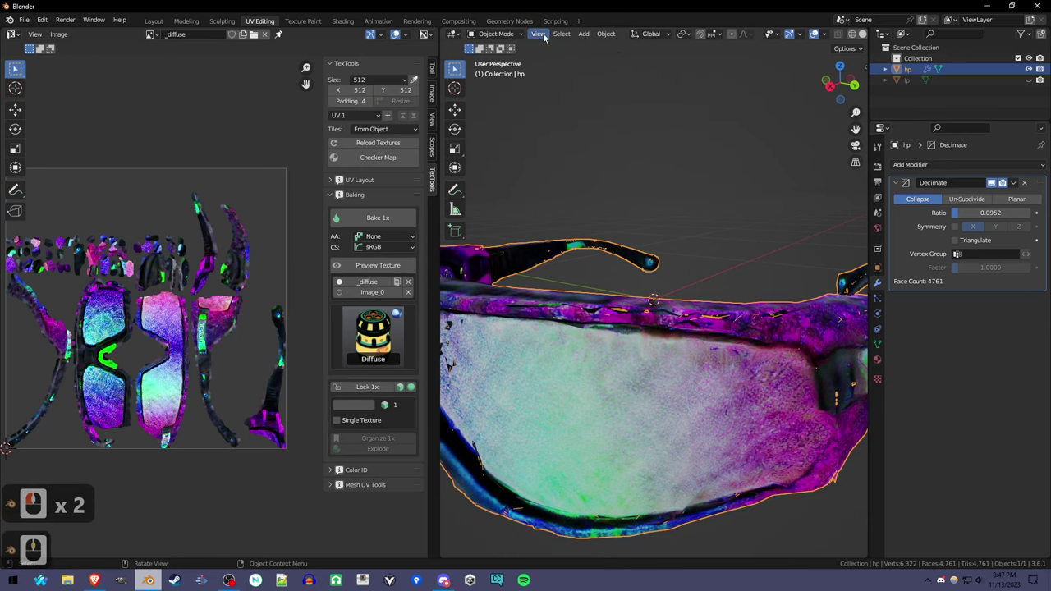
Step: Switch the hp glasses into Edit Mode
{"action": "left_click", "coordinate": [502, 34]}
{"action": "left_click", "coordinate": [513, 60]}
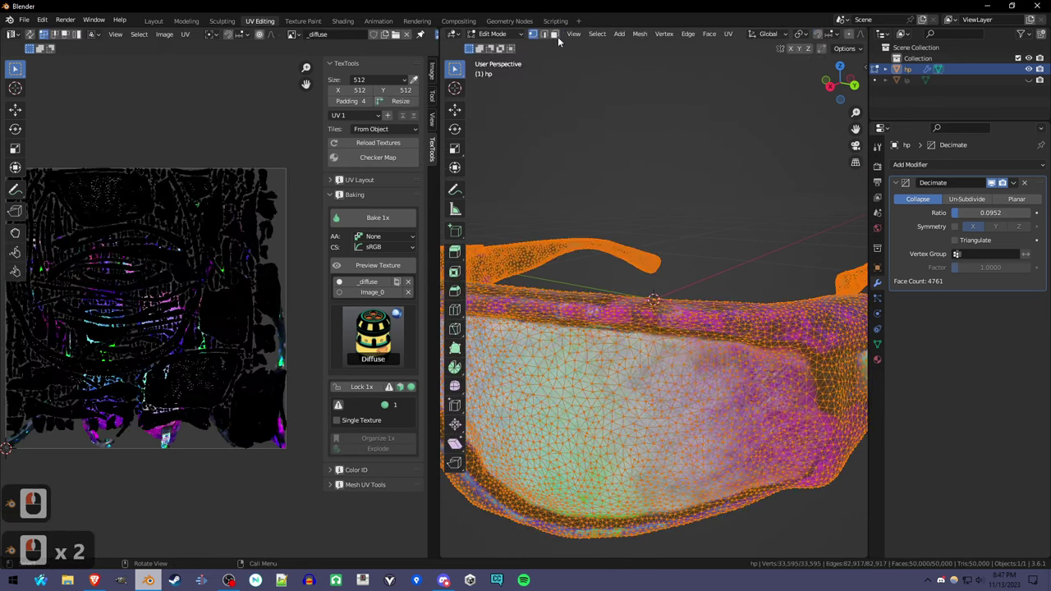
{"action": "scroll", "coordinate": [624, 113], "scroll_direction": "down", "scroll_amount": 2}
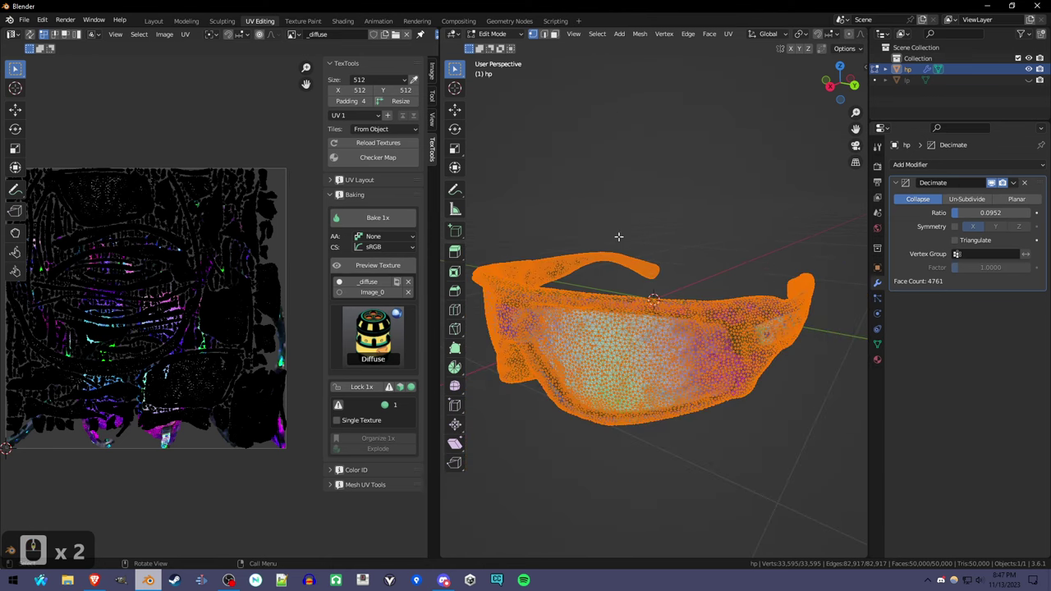
{"action": "middle_click_drag", "start_coordinate": [616, 235], "coordinate": [647, 235]}
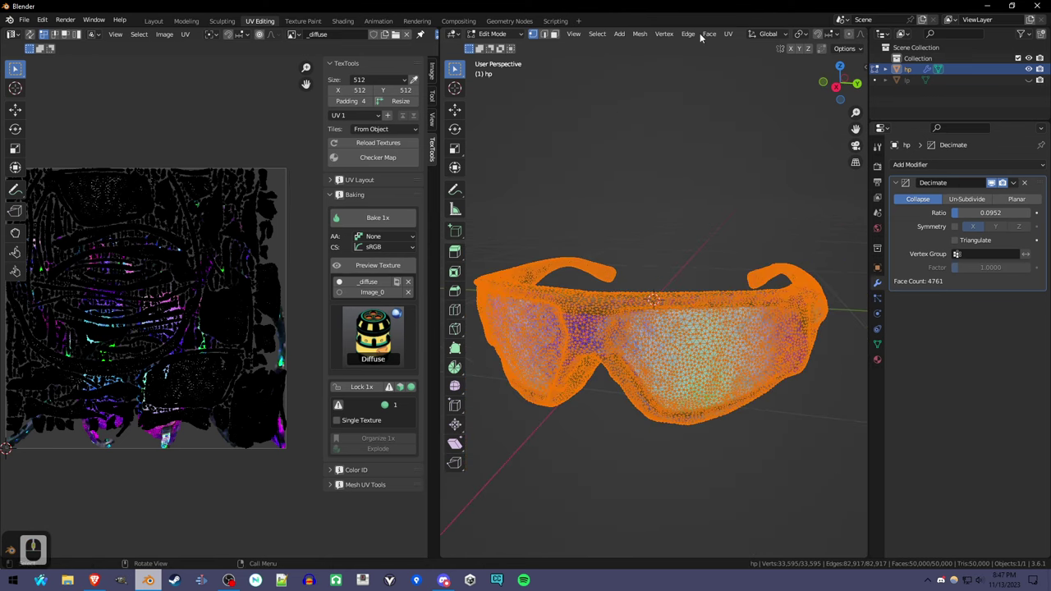
Step: Merge by Distance to remove 8,593 duplicate vertices, then return to Object Mode
{"action": "left_click", "coordinate": [640, 34]}
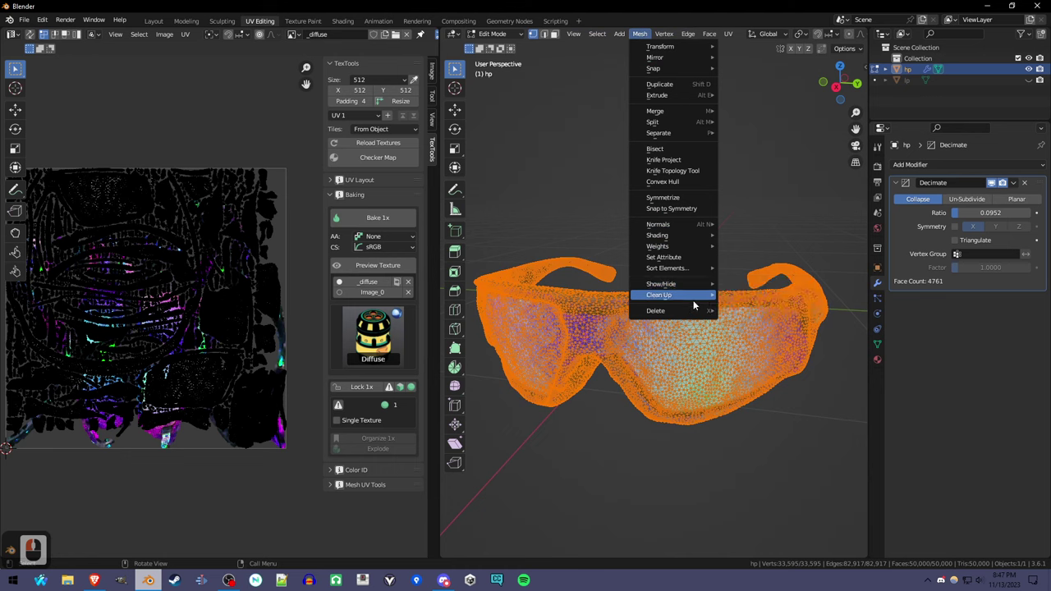
{"action": "mouse_move", "coordinate": [693, 295]}
{"action": "left_click", "coordinate": [776, 382]}
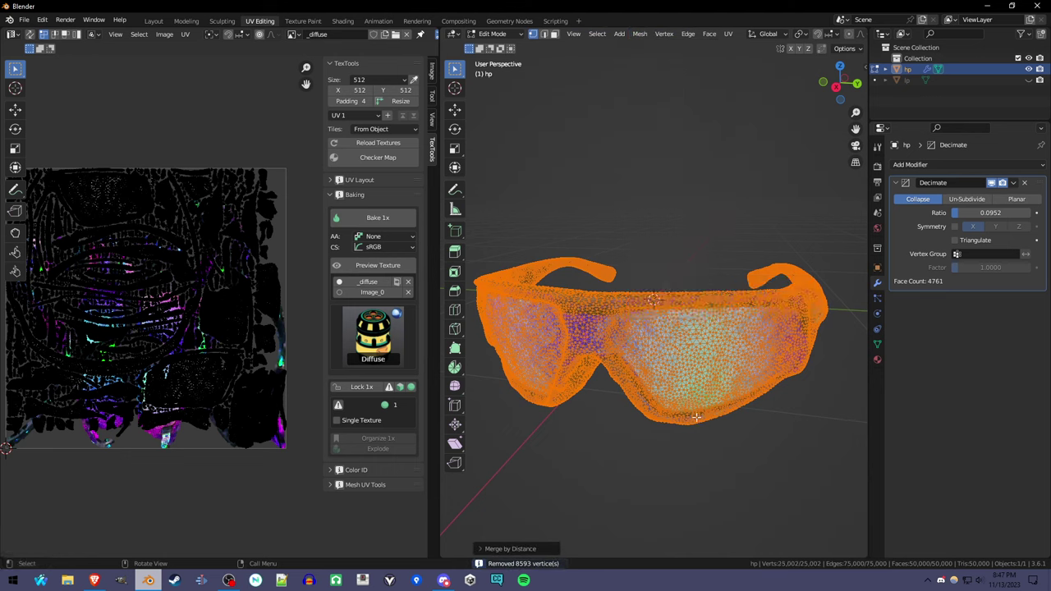
{"action": "scroll", "coordinate": [696, 416], "scroll_direction": "up", "scroll_amount": 4}
{"action": "left_click", "coordinate": [496, 35]}
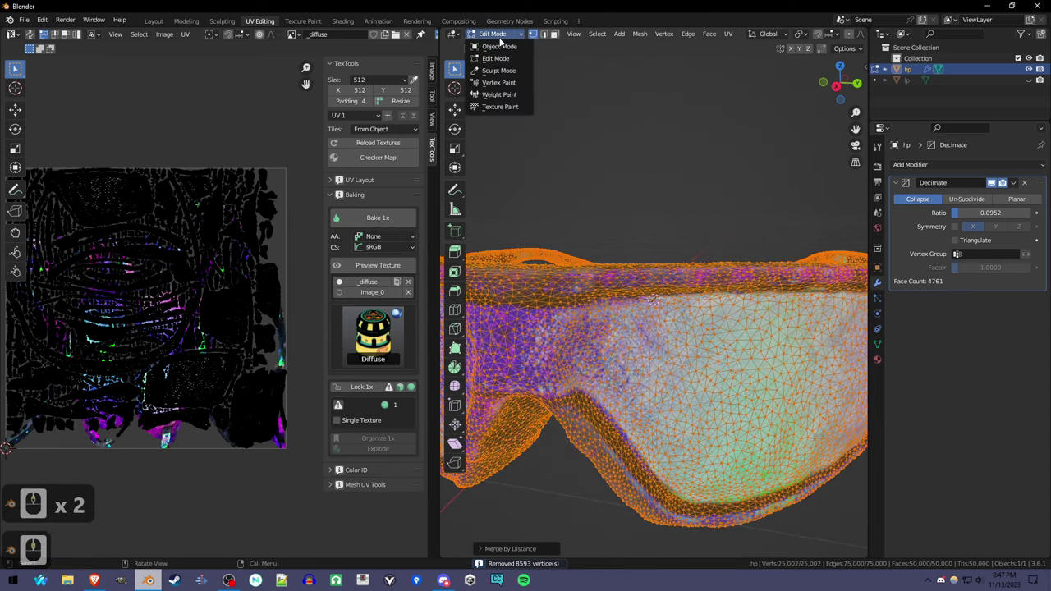
{"action": "left_click", "coordinate": [498, 46]}
{"action": "middle_click_drag", "start_coordinate": [674, 360], "coordinate": [756, 329]}
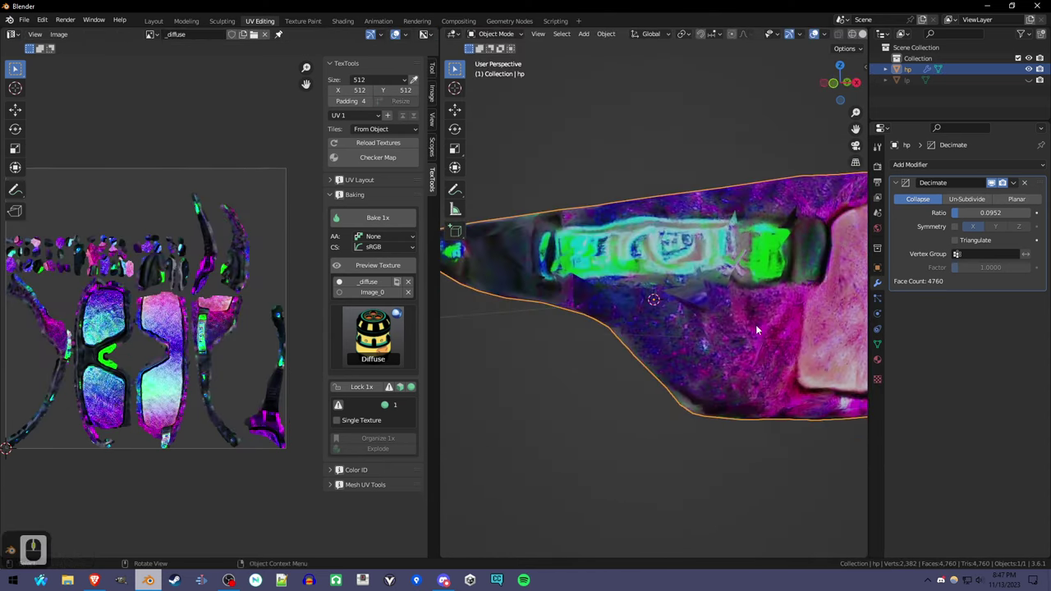
{"action": "scroll", "coordinate": [706, 290], "scroll_direction": "up", "scroll_amount": 2}
{"action": "middle_click_drag", "start_coordinate": [706, 291], "coordinate": [539, 344]}
{"action": "scroll", "coordinate": [618, 309], "scroll_direction": "down", "scroll_amount": 5}
{"action": "scroll", "coordinate": [660, 354], "scroll_direction": "up", "scroll_amount": 4}
{"action": "scroll", "coordinate": [634, 371], "scroll_direction": "down", "scroll_amount": 2}
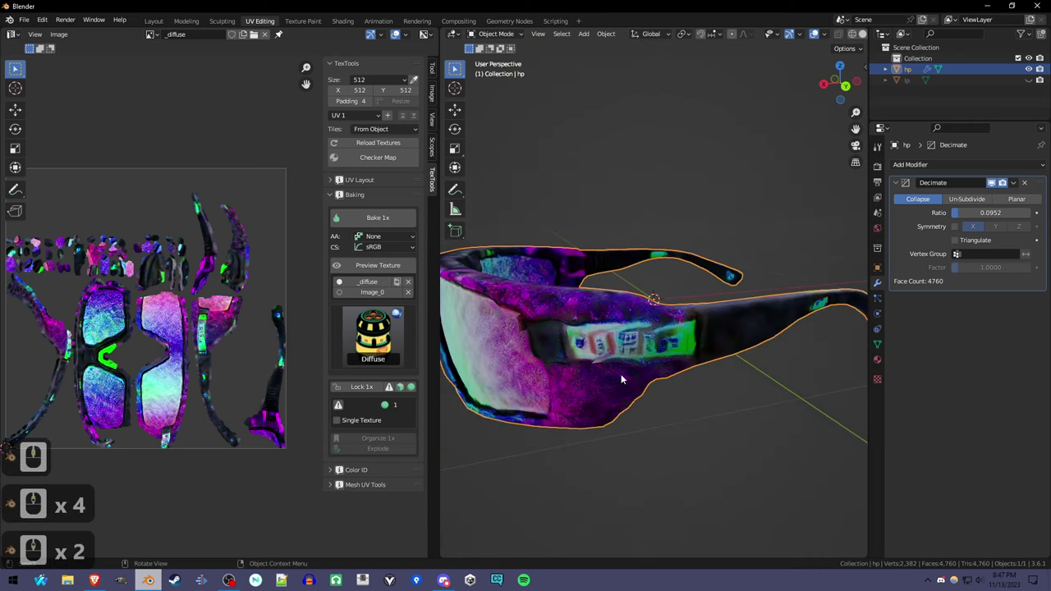
{"action": "middle_click_drag", "start_coordinate": [621, 374], "coordinate": [571, 333]}
{"action": "scroll", "coordinate": [797, 372], "scroll_direction": "down", "scroll_amount": 2}
{"action": "scroll", "coordinate": [751, 361], "scroll_direction": "up", "scroll_amount": 3}
{"action": "scroll", "coordinate": [751, 361], "scroll_direction": "down", "scroll_amount": 3}
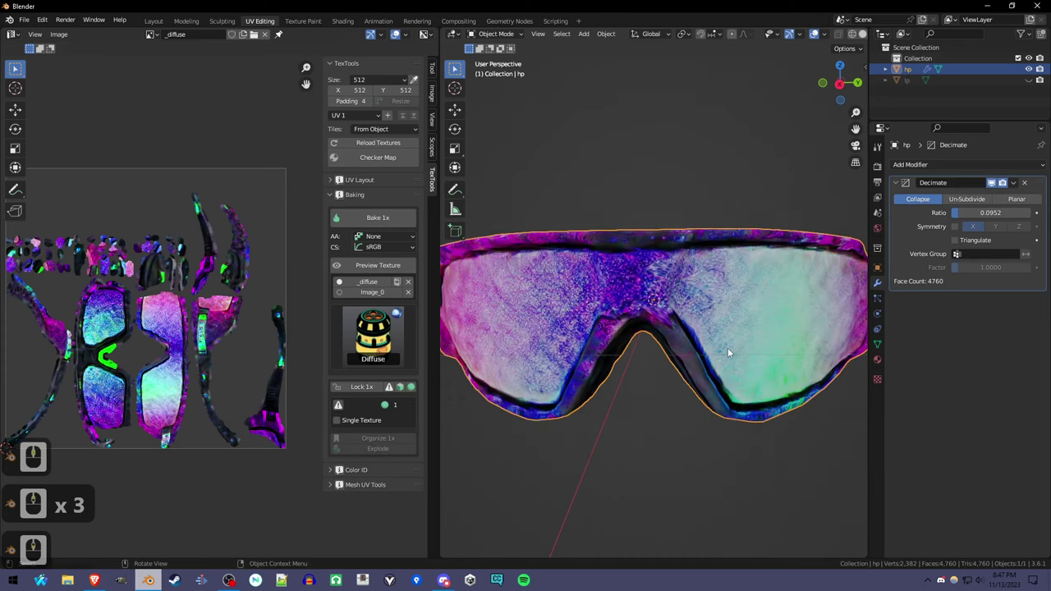